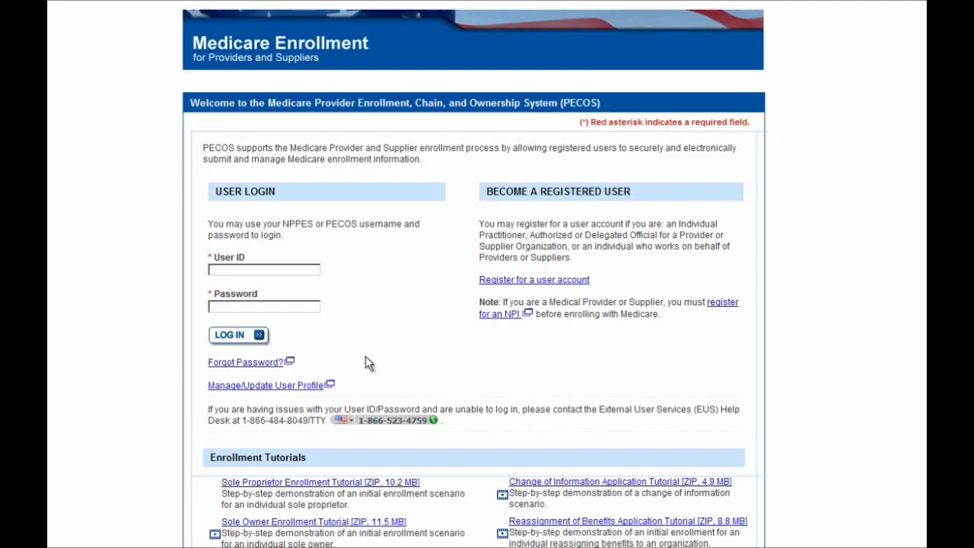
Sign in to PECOS with the user ID and open the My Enrollments list of associate organizations.
{"action": "left_click", "coordinate": [302, 271]}
{"action": "type", "text": "pecosorg15"}
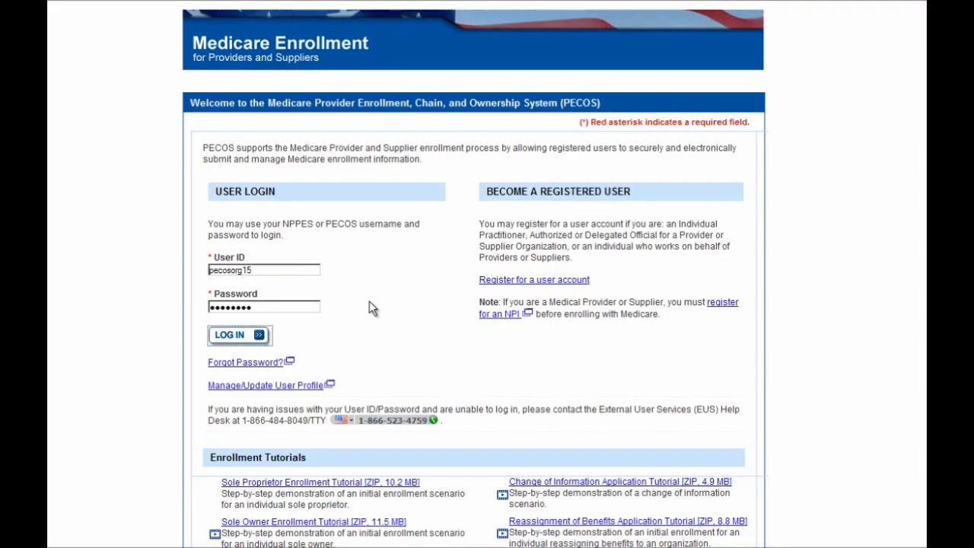
{"action": "key", "text": "Return"}
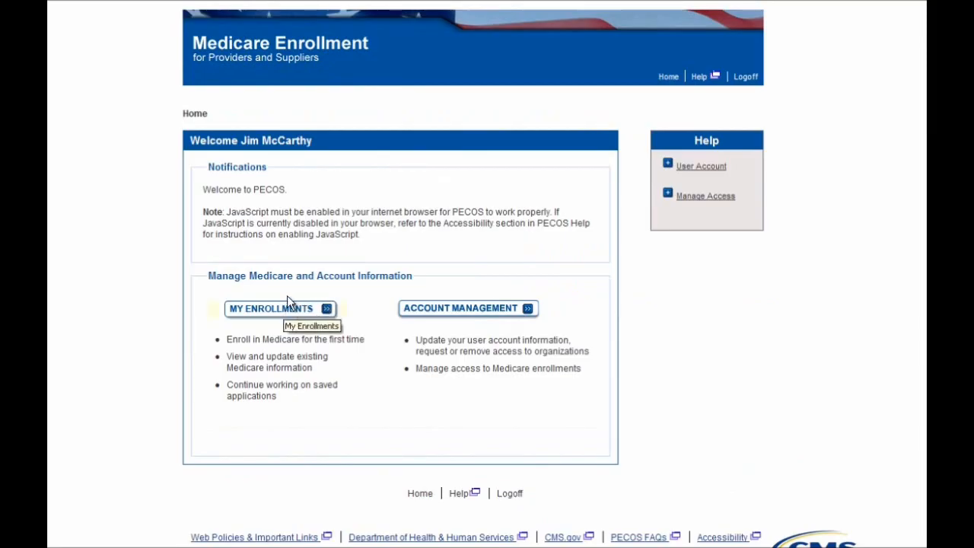
{"action": "left_click", "coordinate": [284, 316]}
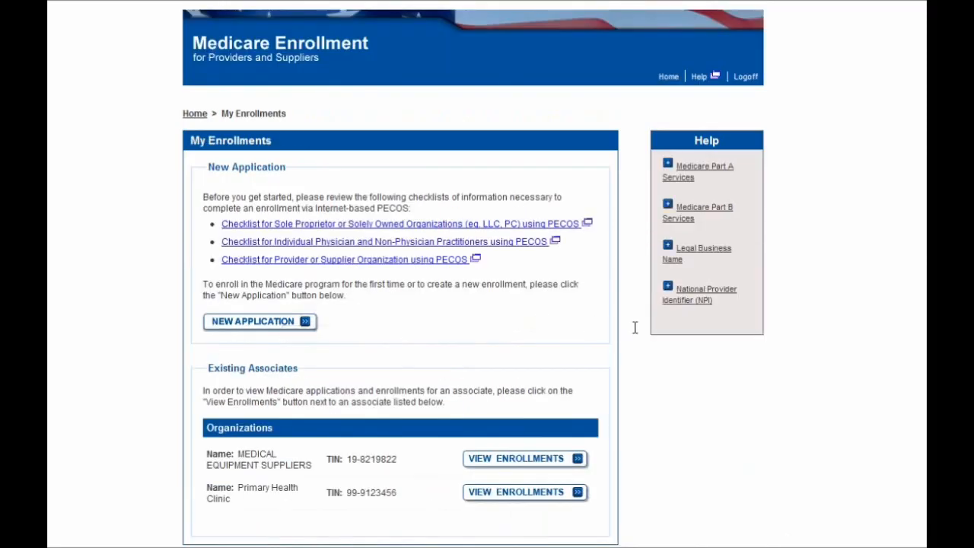
{"action": "scroll", "coordinate": [630, 337], "scroll_direction": "down", "scroll_amount": 1}
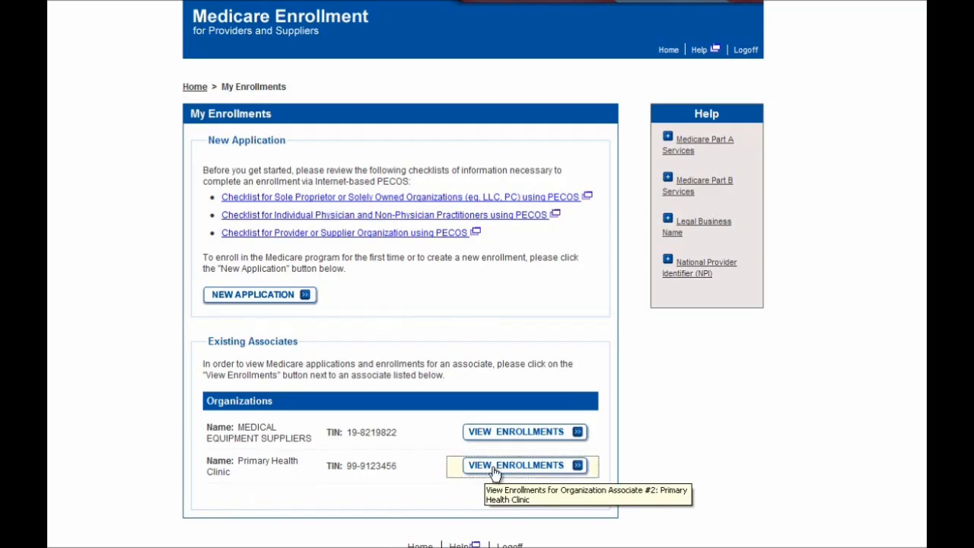
Open Primary Health Clinic's enrollments and scroll to its approved California and new Missouri entries.
{"action": "left_click", "coordinate": [511, 466]}
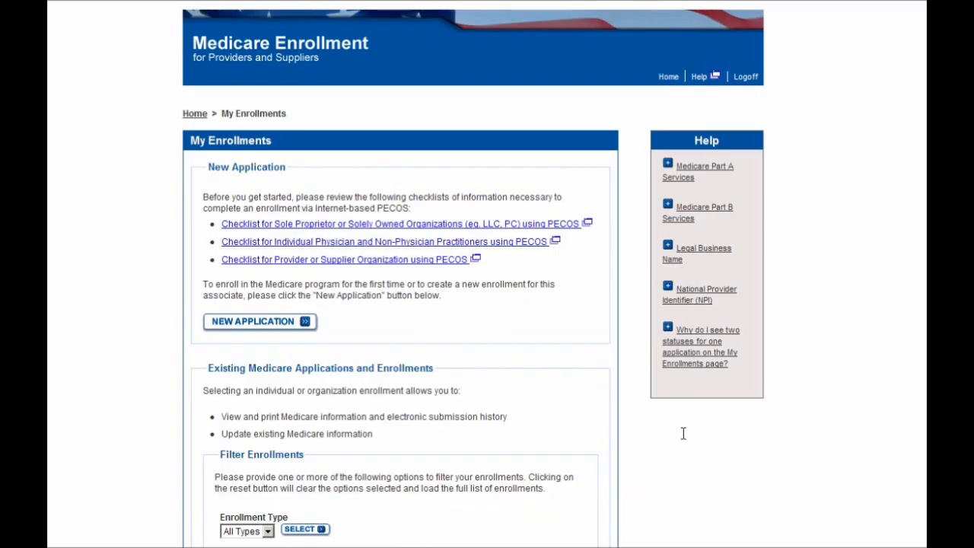
{"action": "scroll", "coordinate": [683, 433], "scroll_direction": "down", "scroll_amount": 5}
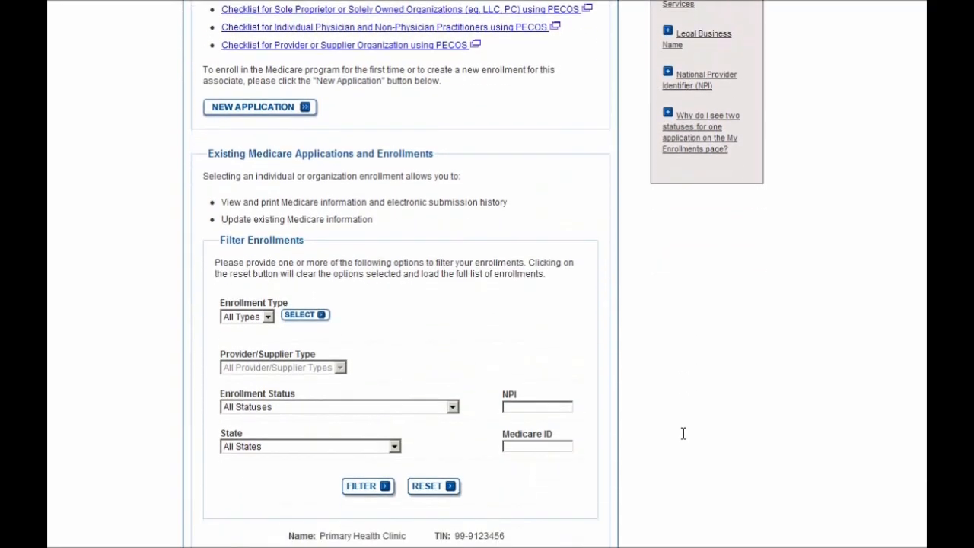
{"action": "scroll", "coordinate": [683, 433], "scroll_direction": "down", "scroll_amount": 4}
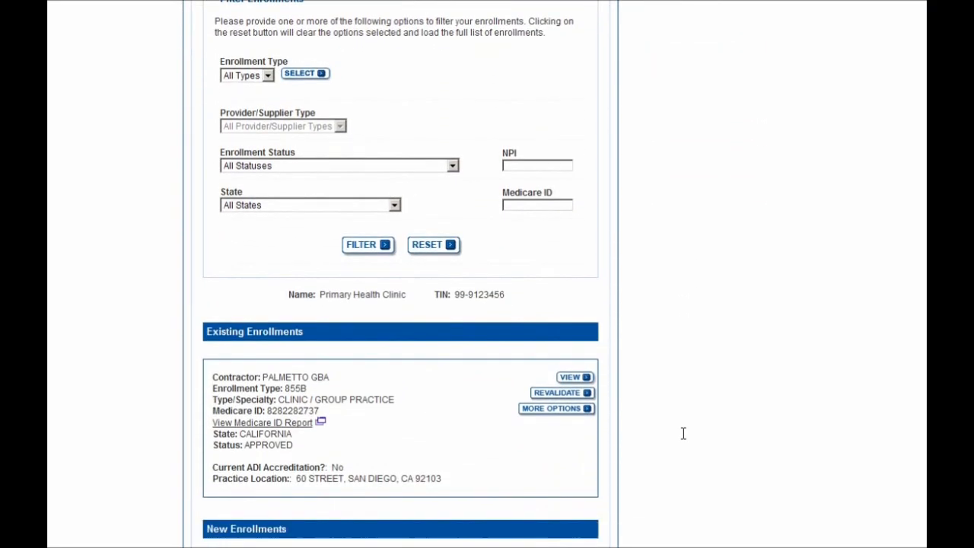
{"action": "scroll", "coordinate": [683, 433], "scroll_direction": "down", "scroll_amount": 1}
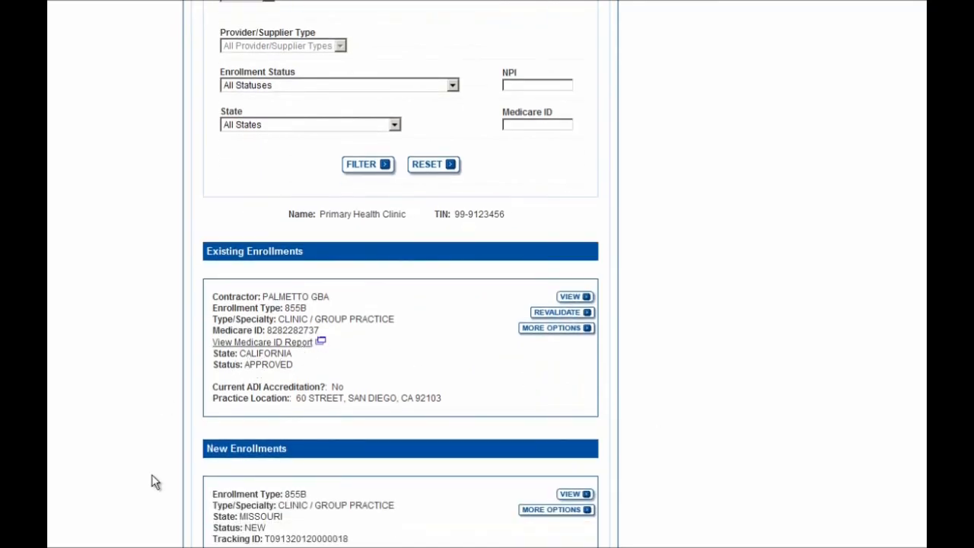
{"action": "scroll", "coordinate": [224, 487], "scroll_direction": "down", "scroll_amount": 1}
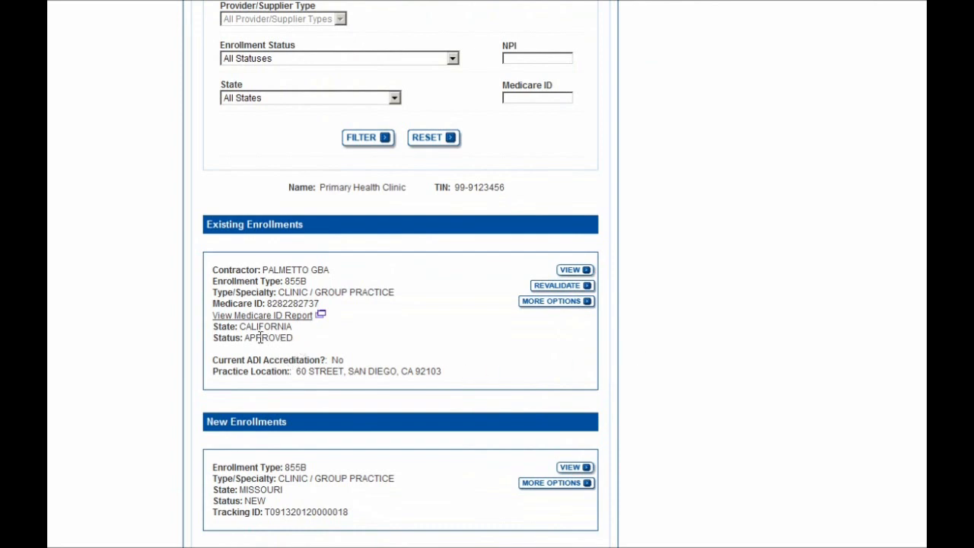
Choose Perform a Change of Information for the approved California enrollment and continue the questionnaire.
{"action": "left_click", "coordinate": [528, 306]}
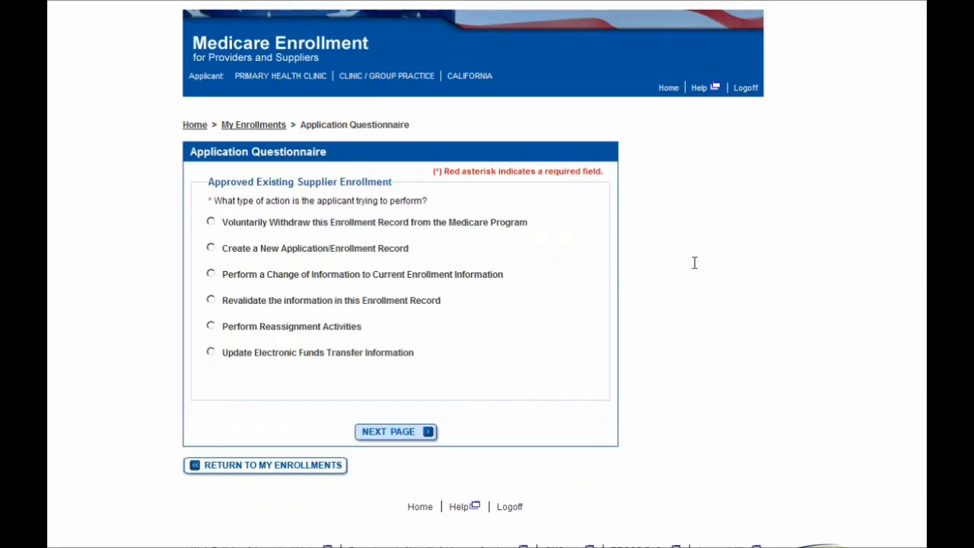
{"action": "left_click", "coordinate": [234, 281]}
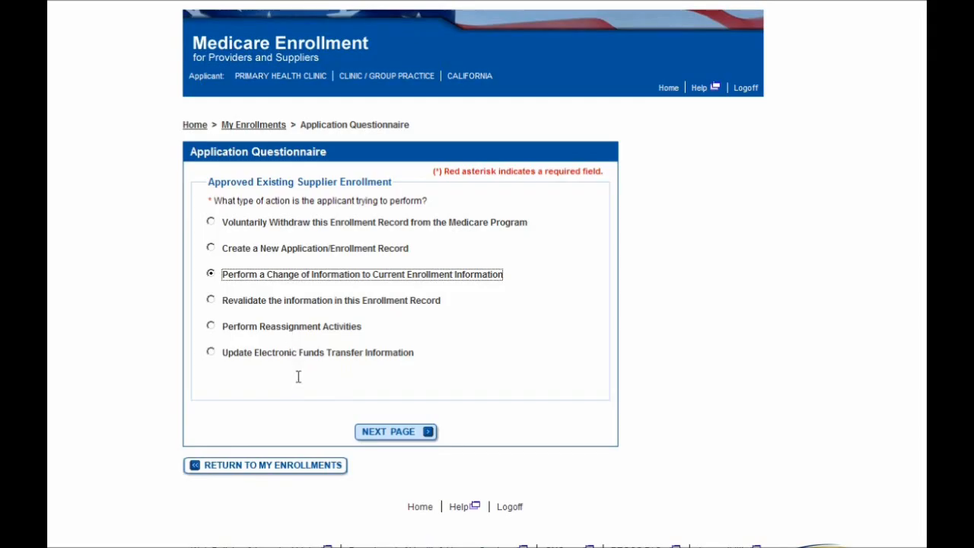
{"action": "left_click", "coordinate": [386, 437]}
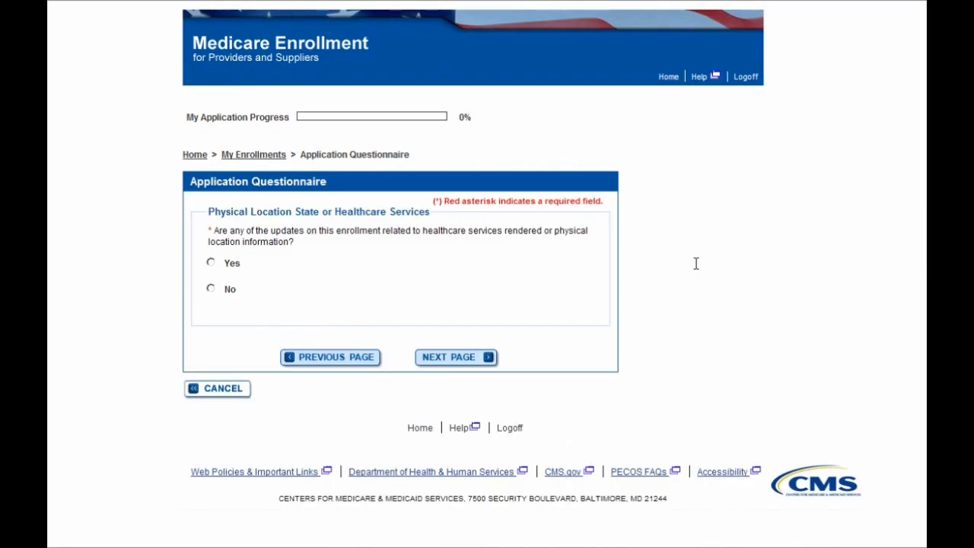
Answer No to location-related updates and indicate that other information is also changing.
{"action": "left_click", "coordinate": [227, 290]}
{"action": "left_click", "coordinate": [449, 358]}
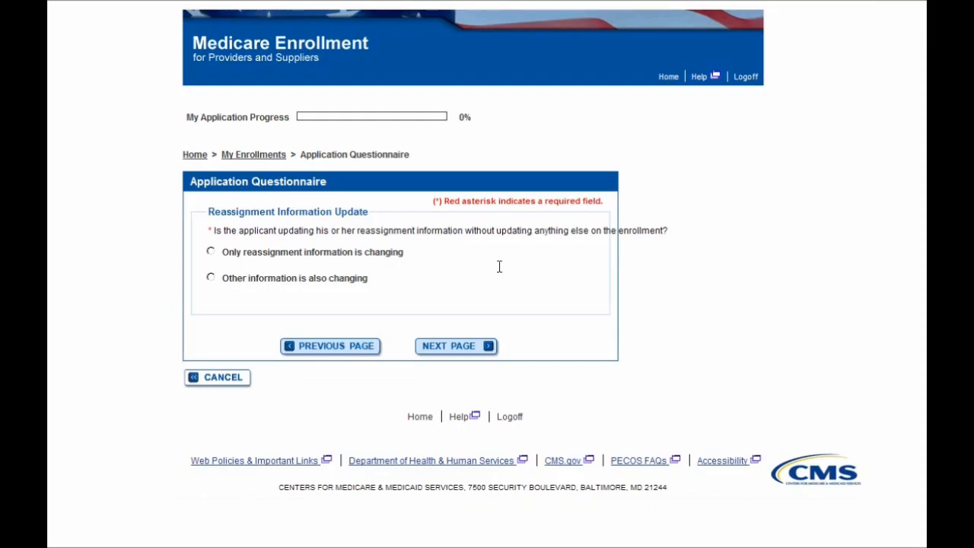
{"action": "left_click", "coordinate": [348, 281]}
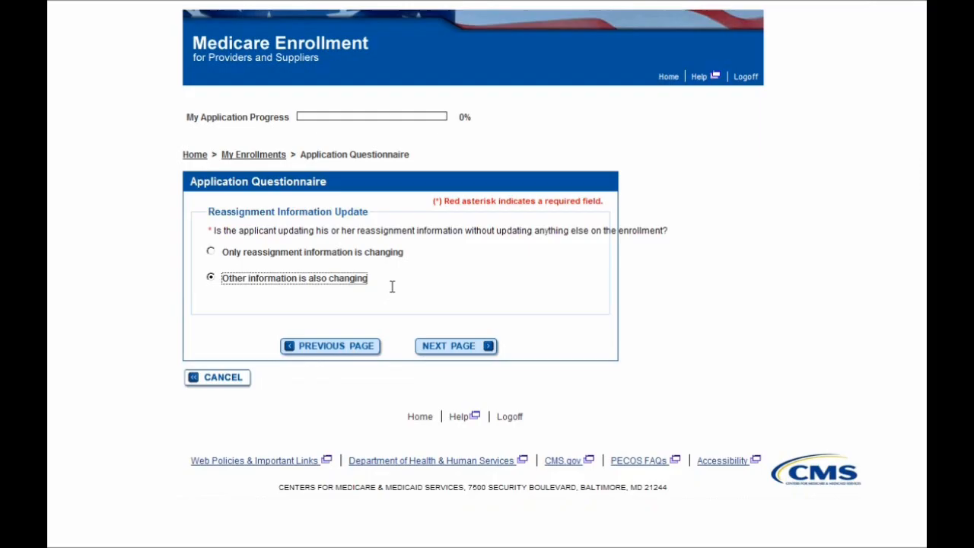
{"action": "left_click", "coordinate": [445, 353]}
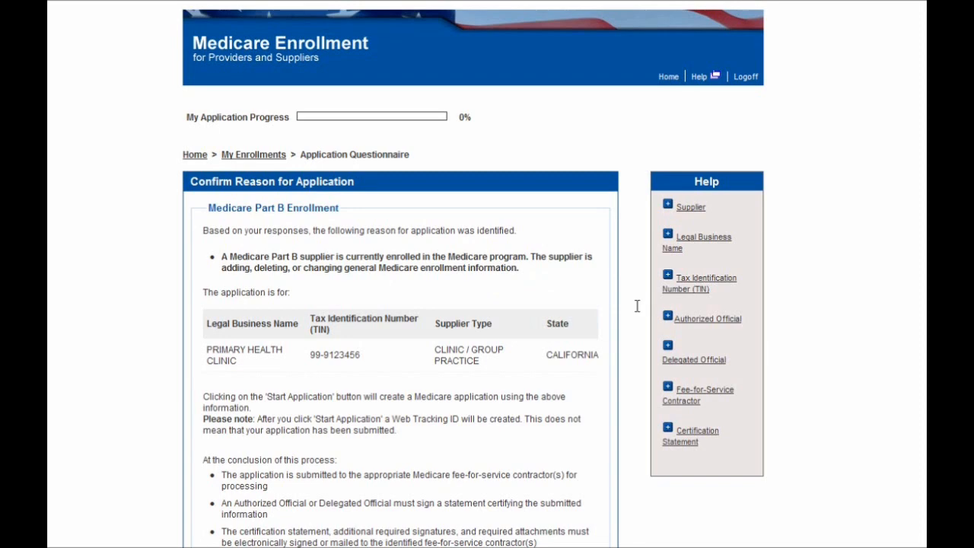
{"action": "scroll", "coordinate": [636, 306], "scroll_direction": "down", "scroll_amount": 2}
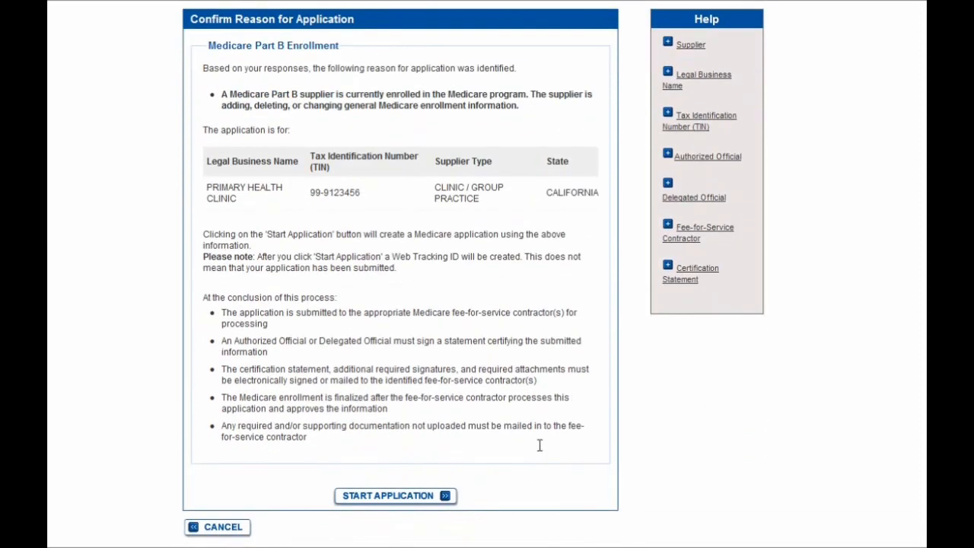
Start the change-of-information application for the California enrollment.
{"action": "left_click", "coordinate": [431, 496]}
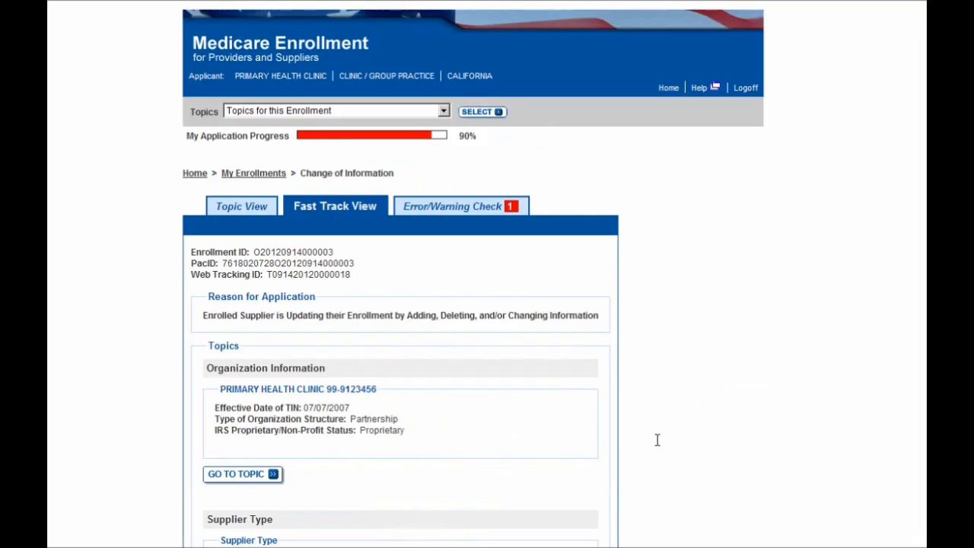
{"action": "scroll", "coordinate": [658, 439], "scroll_direction": "down", "scroll_amount": 1}
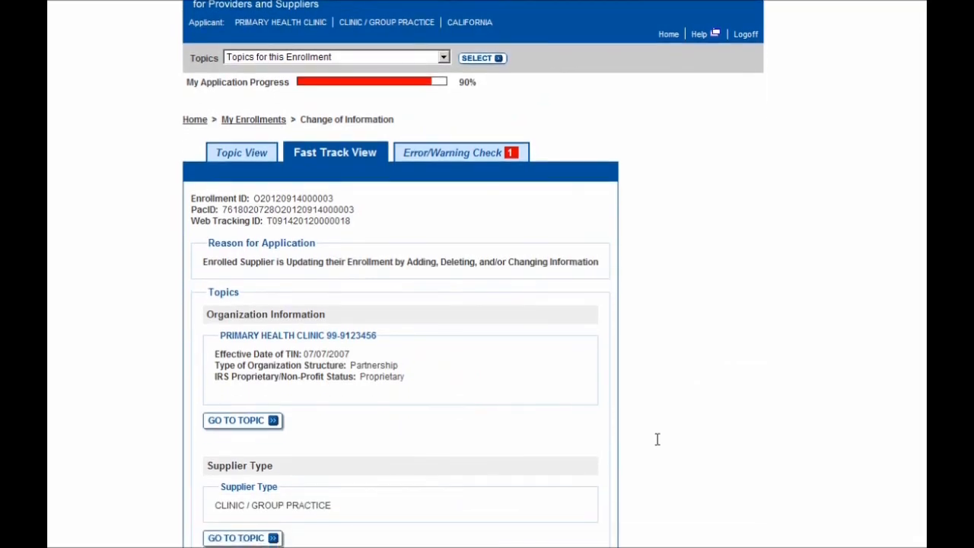
{"action": "scroll", "coordinate": [657, 439], "scroll_direction": "down", "scroll_amount": 1}
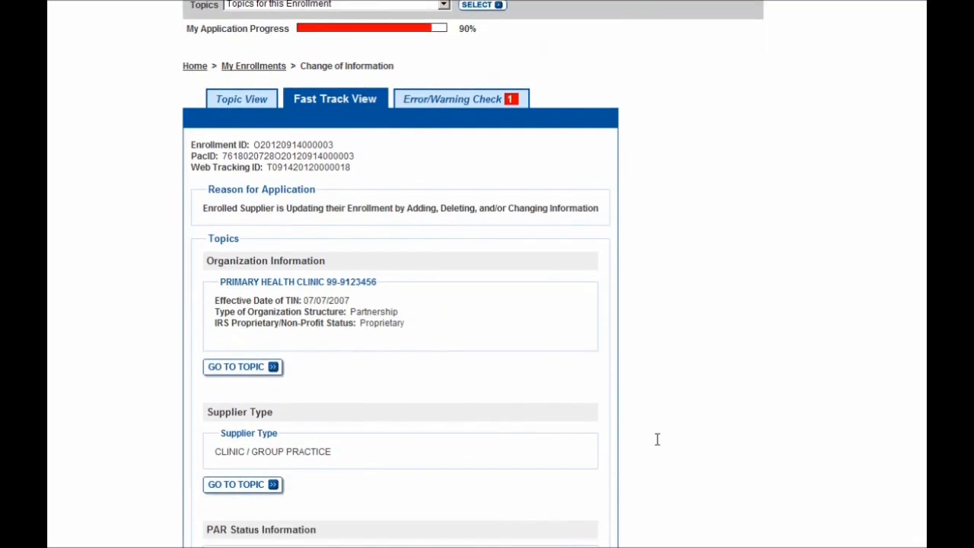
{"action": "scroll", "coordinate": [626, 339], "scroll_direction": "up", "scroll_amount": 1}
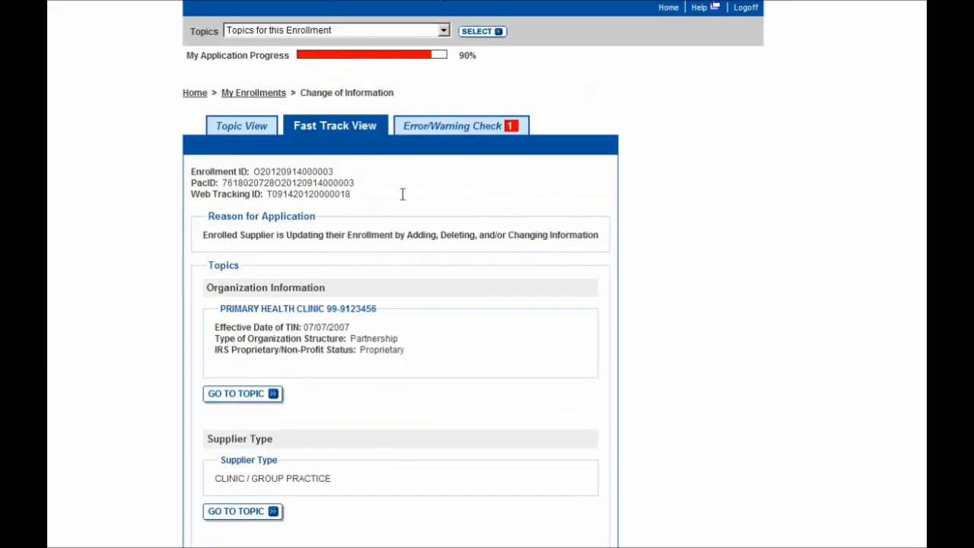
Open the Individual Control topic from the full Topic View list.
{"action": "left_click", "coordinate": [242, 130]}
{"action": "scroll", "coordinate": [502, 215], "scroll_direction": "down", "scroll_amount": 5}
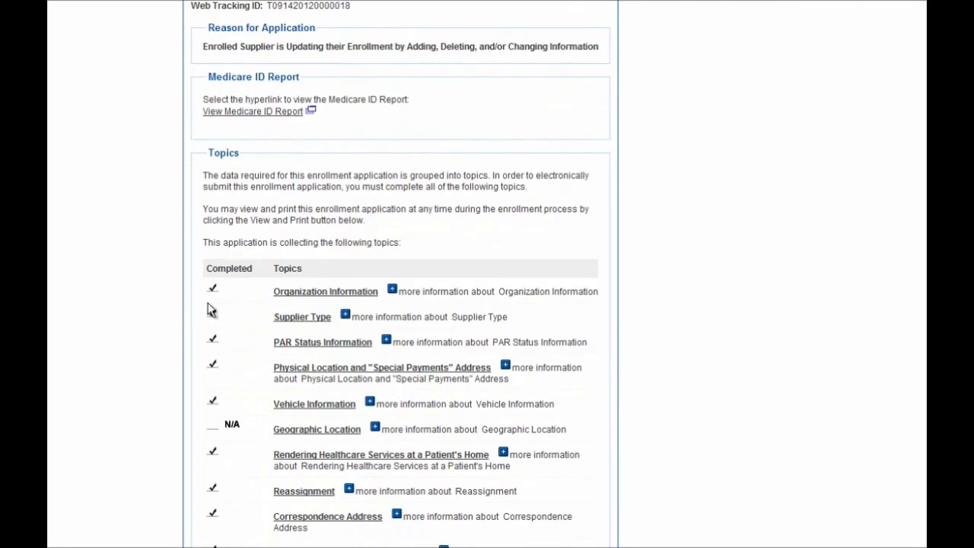
{"action": "scroll", "coordinate": [200, 325], "scroll_direction": "down", "scroll_amount": 4}
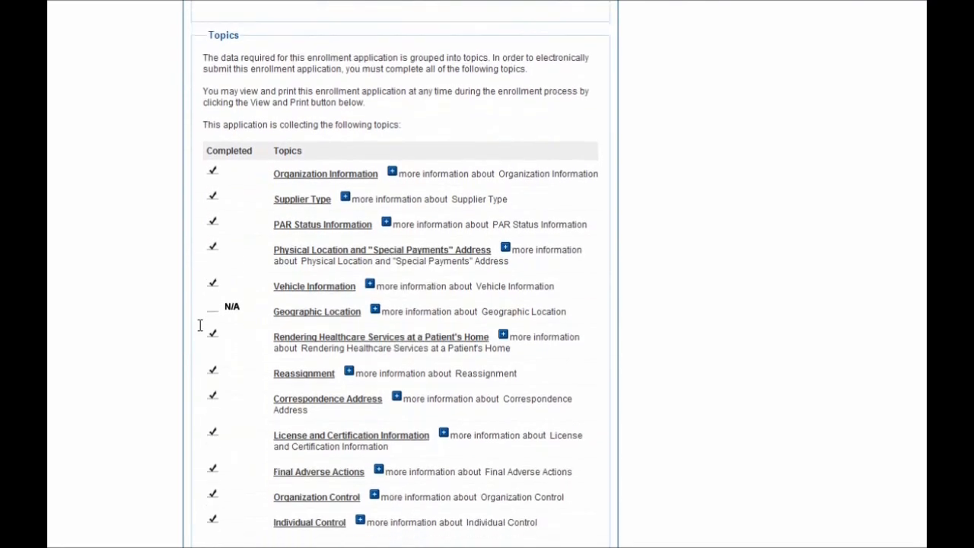
{"action": "scroll", "coordinate": [199, 325], "scroll_direction": "down", "scroll_amount": 1}
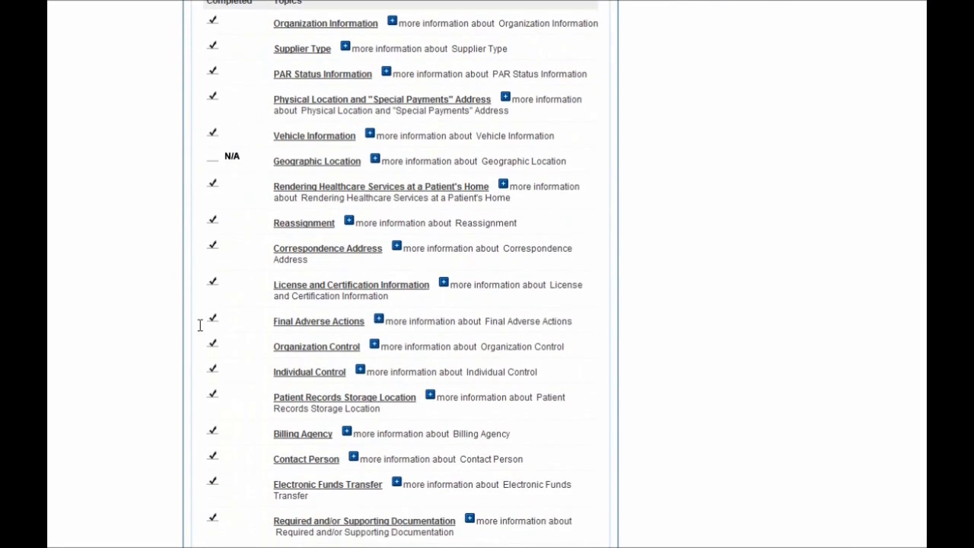
{"action": "scroll", "coordinate": [200, 325], "scroll_direction": "down", "scroll_amount": 1}
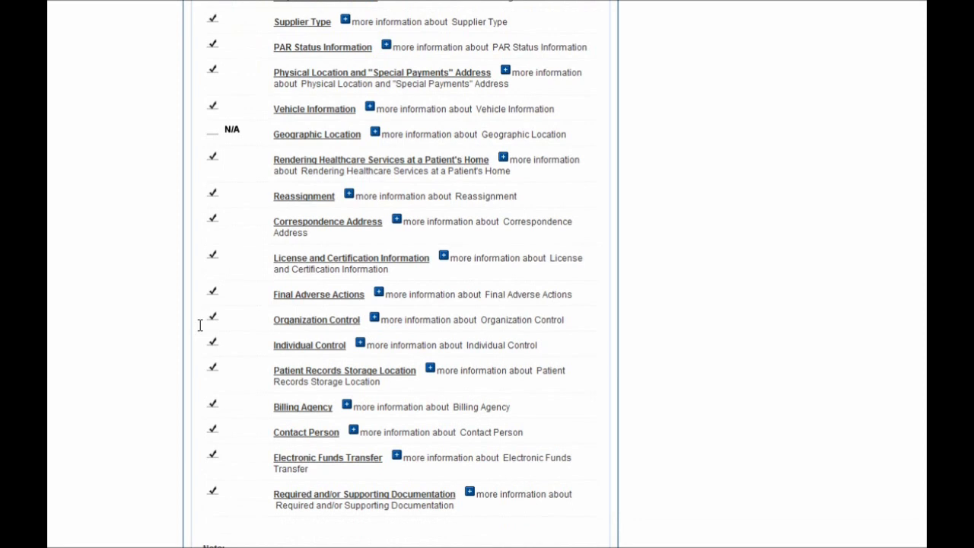
{"action": "left_click", "coordinate": [290, 349]}
{"action": "scroll", "coordinate": [533, 345], "scroll_direction": "down", "scroll_amount": 2}
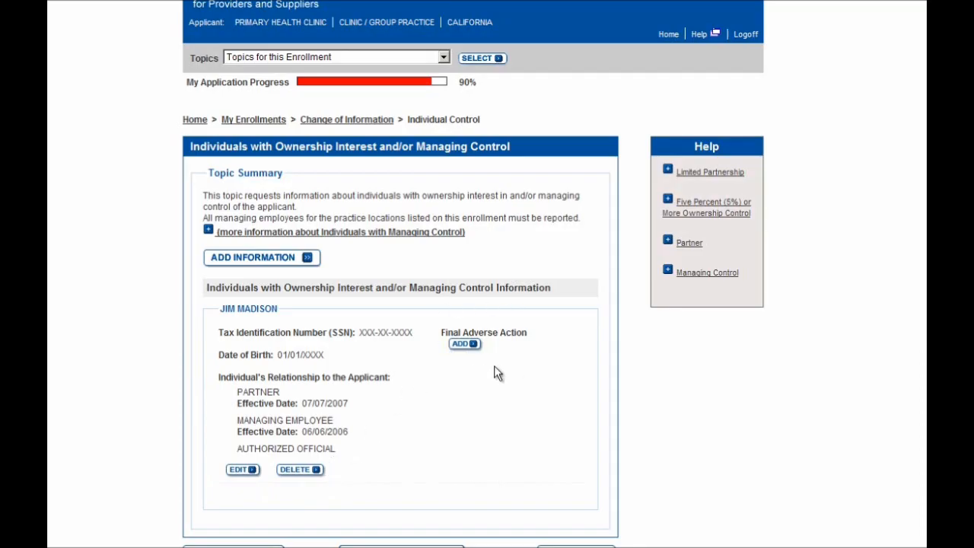
Add a new individual and enter their first and last name.
{"action": "left_click", "coordinate": [279, 267]}
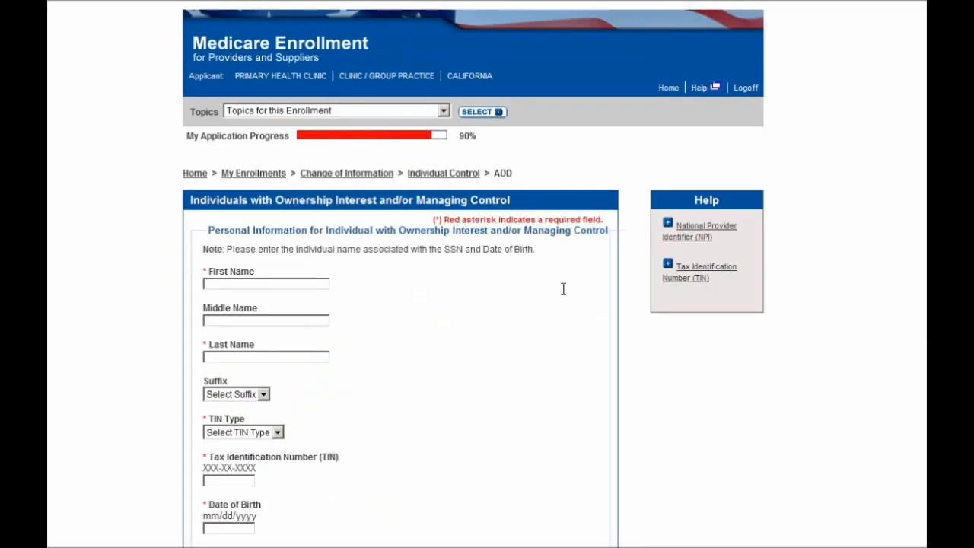
{"action": "scroll", "coordinate": [563, 290], "scroll_direction": "down", "scroll_amount": 1}
{"action": "left_click", "coordinate": [315, 254]}
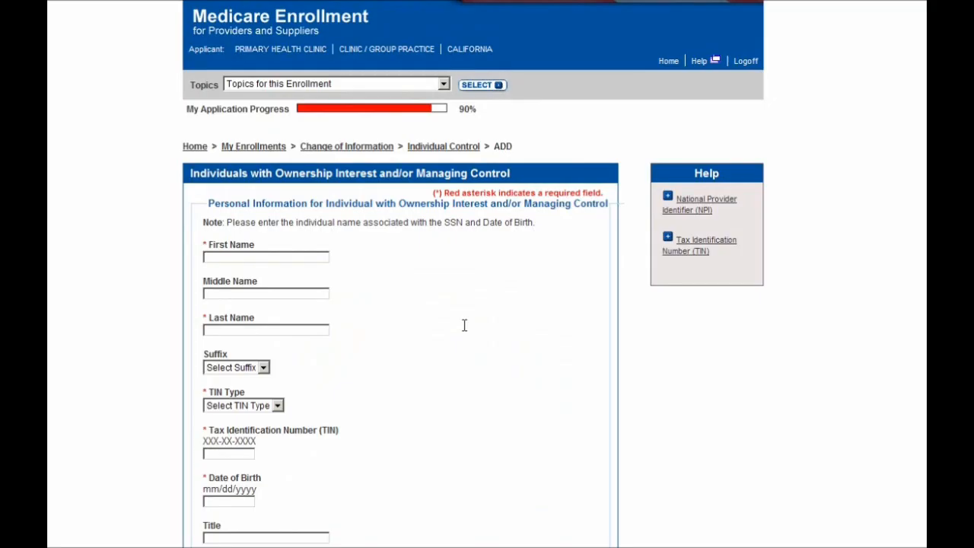
{"action": "key", "text": "Tab"}
Set TIN type to SSN, enter the individual's SSN and date of birth, and continue.
{"action": "left_click", "coordinate": [272, 404]}
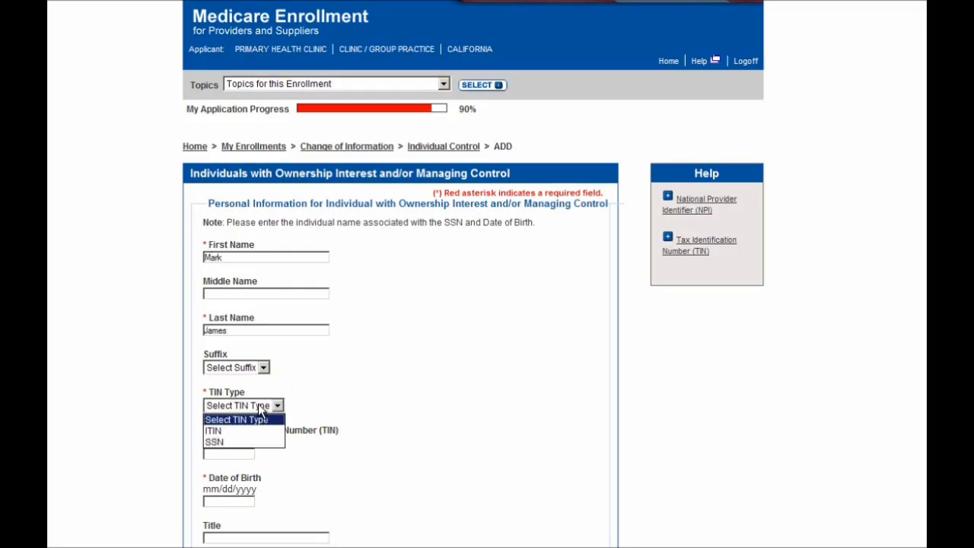
{"action": "left_click", "coordinate": [251, 442]}
{"action": "left_click", "coordinate": [251, 453]}
{"action": "key", "text": "Tab"}
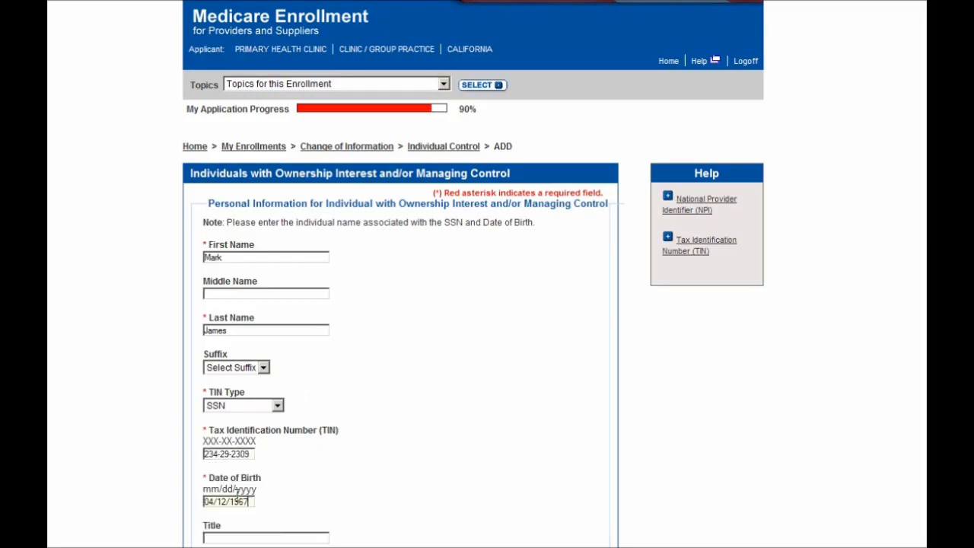
{"action": "scroll", "coordinate": [427, 450], "scroll_direction": "down", "scroll_amount": 1}
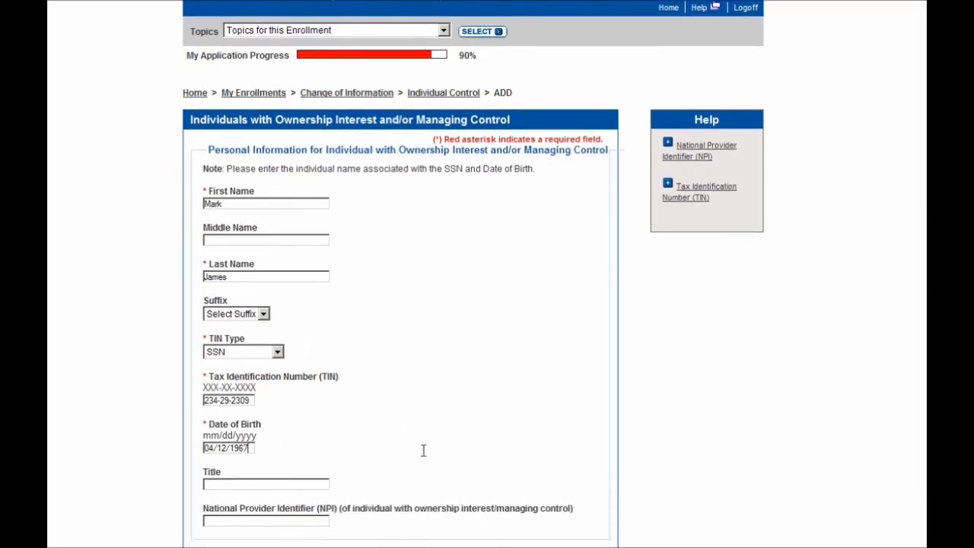
{"action": "scroll", "coordinate": [422, 450], "scroll_direction": "down", "scroll_amount": 1}
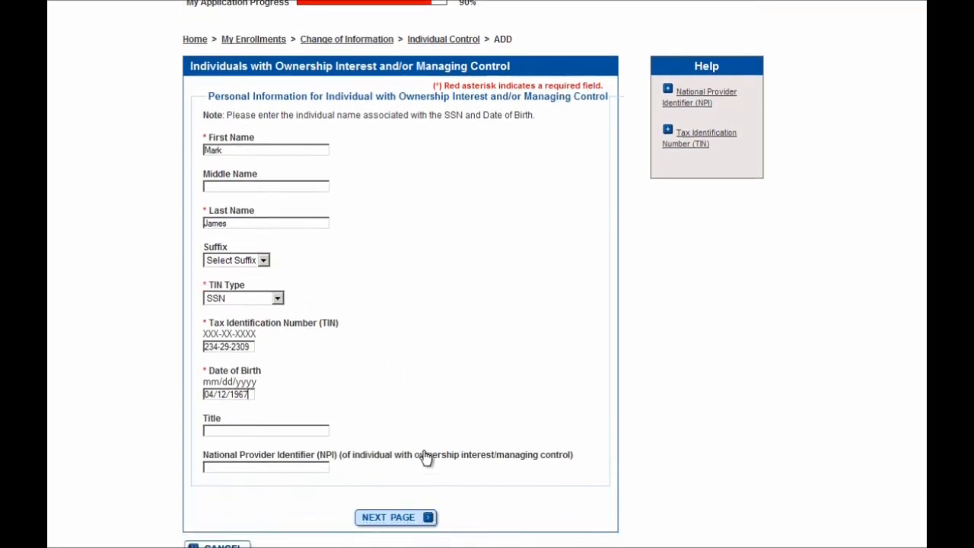
{"action": "left_click", "coordinate": [414, 525]}
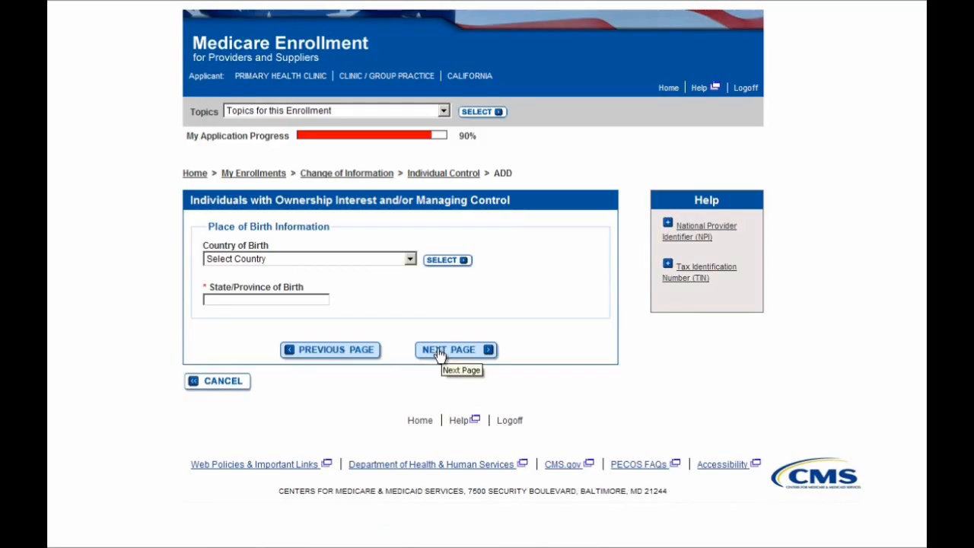
Skip place of birth and mark the individual Managing Employee (W-2), effective 06/06/2006.
{"action": "left_click", "coordinate": [439, 352]}
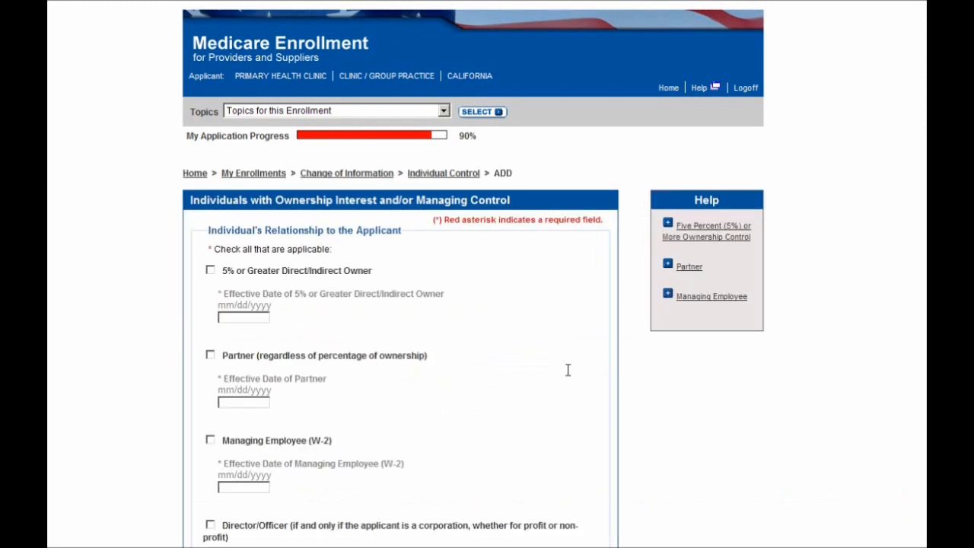
{"action": "scroll", "coordinate": [568, 370], "scroll_direction": "down", "scroll_amount": 2}
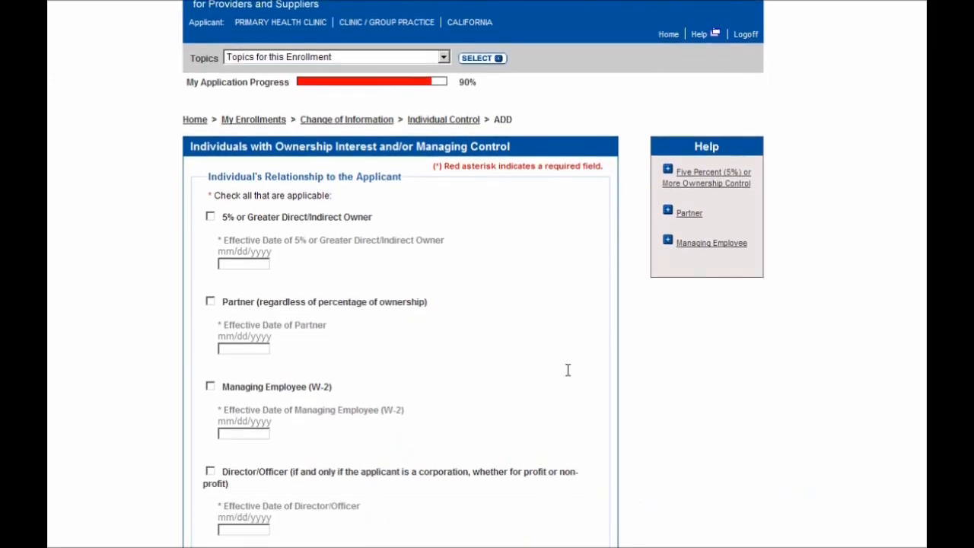
{"action": "scroll", "coordinate": [559, 369], "scroll_direction": "down", "scroll_amount": 2}
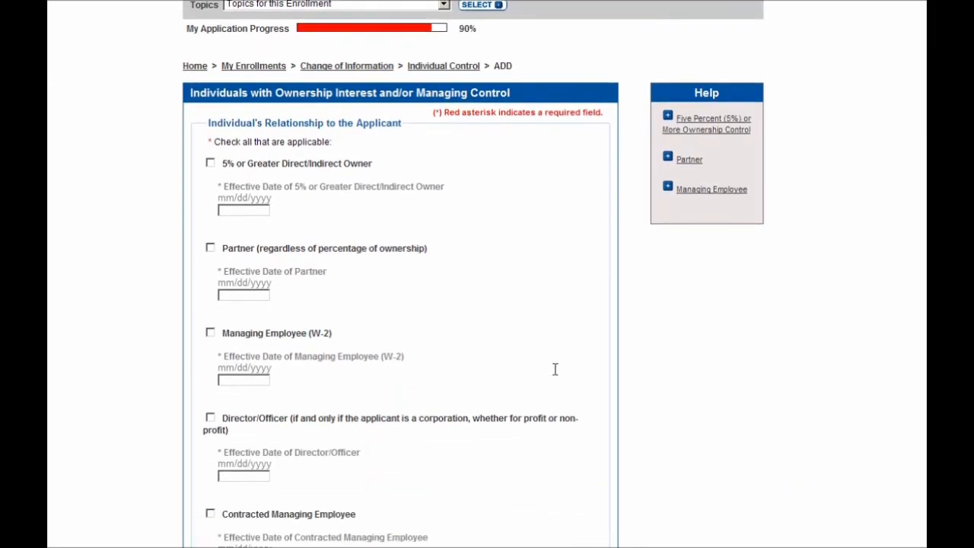
{"action": "left_click", "coordinate": [250, 334]}
{"action": "scroll", "coordinate": [463, 328], "scroll_direction": "down", "scroll_amount": 2}
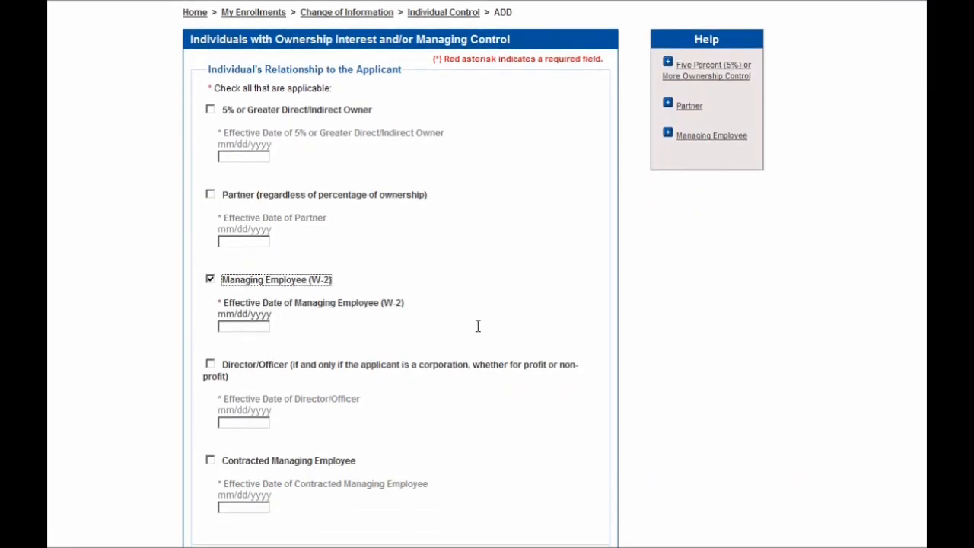
{"action": "left_click", "coordinate": [248, 325]}
{"action": "type", "text": "06/"}
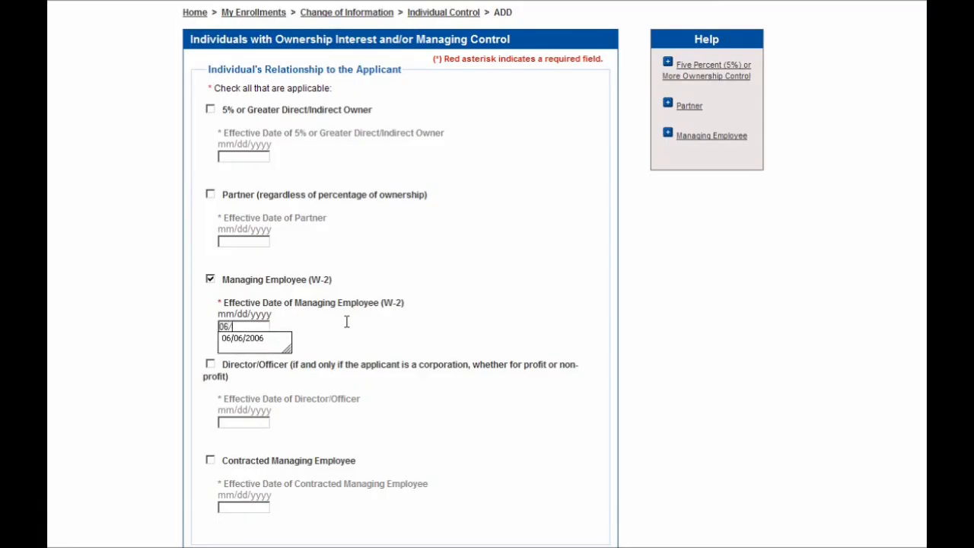
{"action": "key", "text": "Down"}
{"action": "key", "text": "Return"}
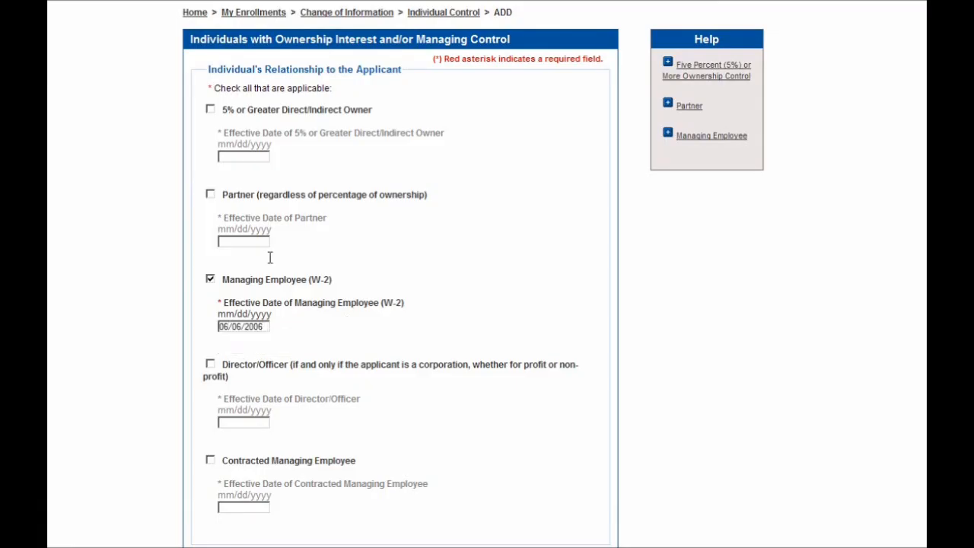
{"action": "scroll", "coordinate": [495, 320], "scroll_direction": "down", "scroll_amount": 3}
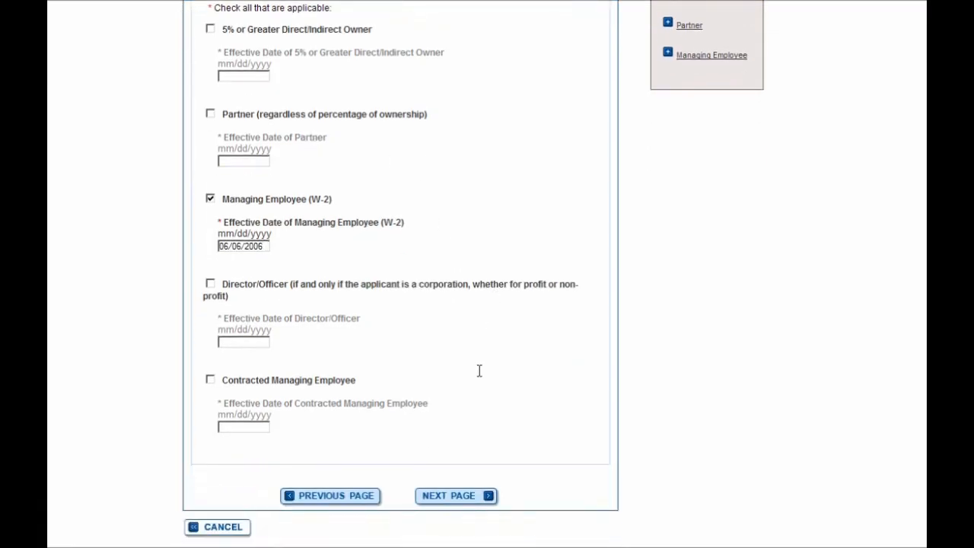
{"action": "left_click", "coordinate": [453, 496]}
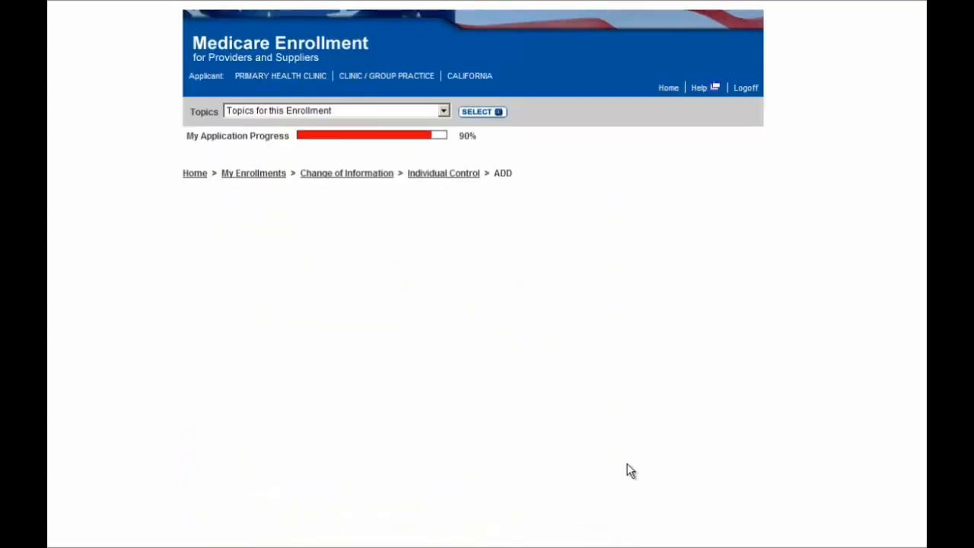
Mark the individual neither authorized nor delegated official, answer No on adverse actions, and save.
{"action": "scroll", "coordinate": [627, 463], "scroll_direction": "down", "scroll_amount": 1}
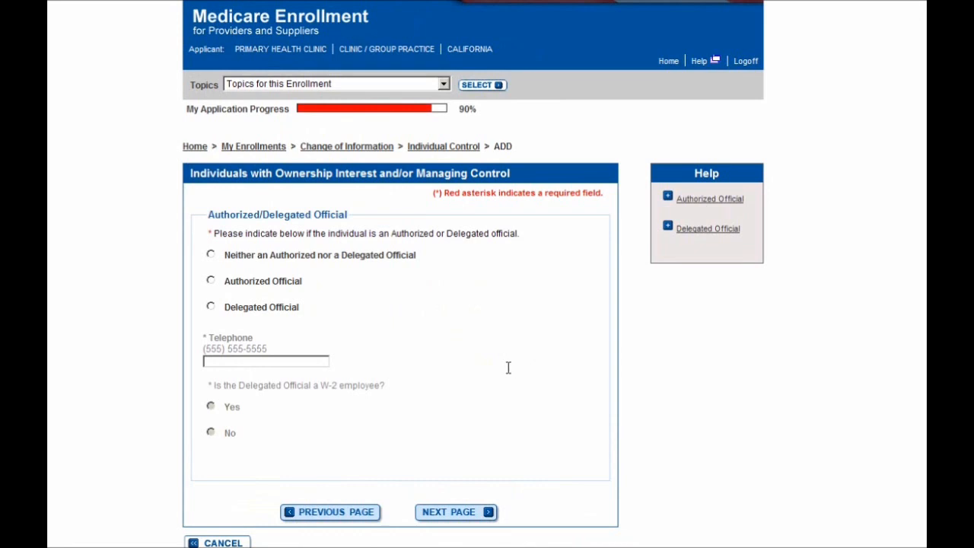
{"action": "left_click", "coordinate": [252, 258]}
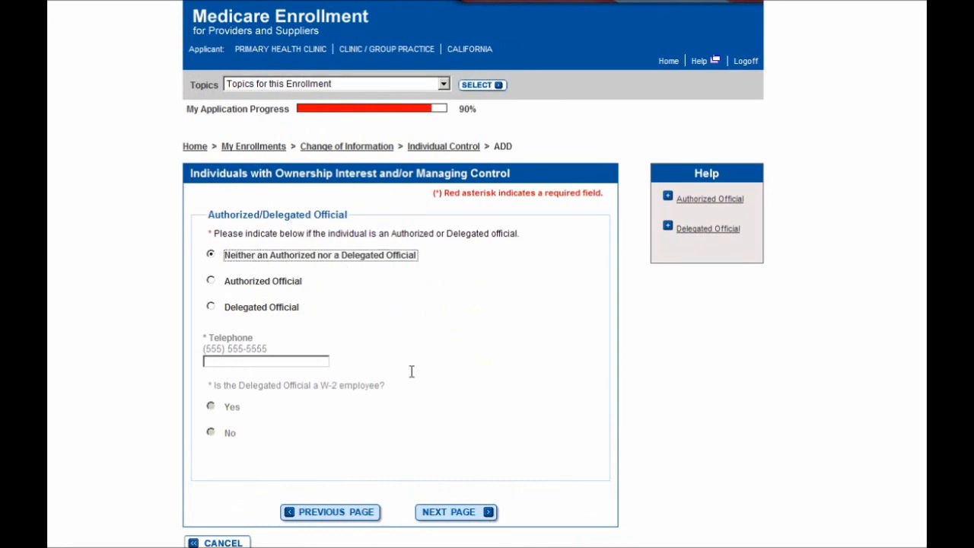
{"action": "left_click", "coordinate": [450, 512]}
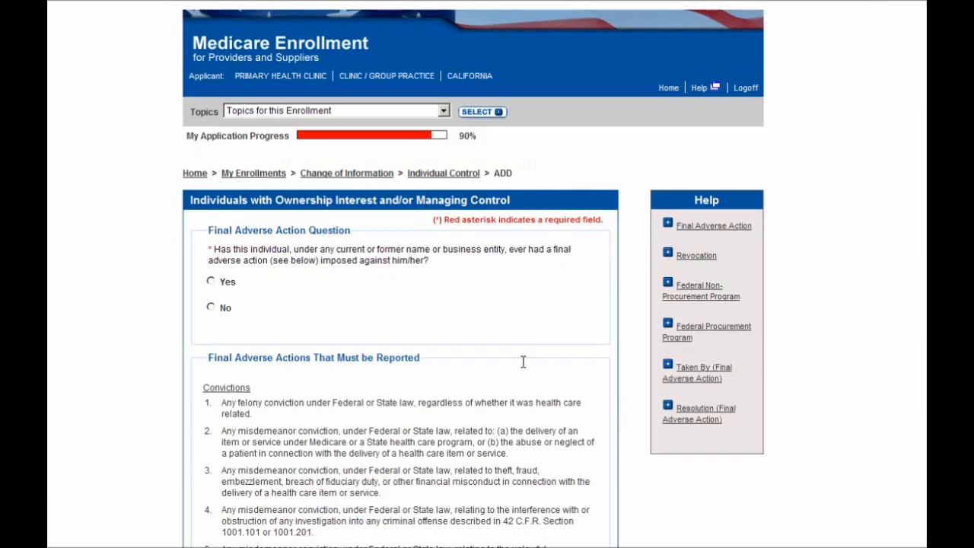
{"action": "left_click", "coordinate": [224, 309]}
{"action": "scroll", "coordinate": [624, 305], "scroll_direction": "down", "scroll_amount": 4}
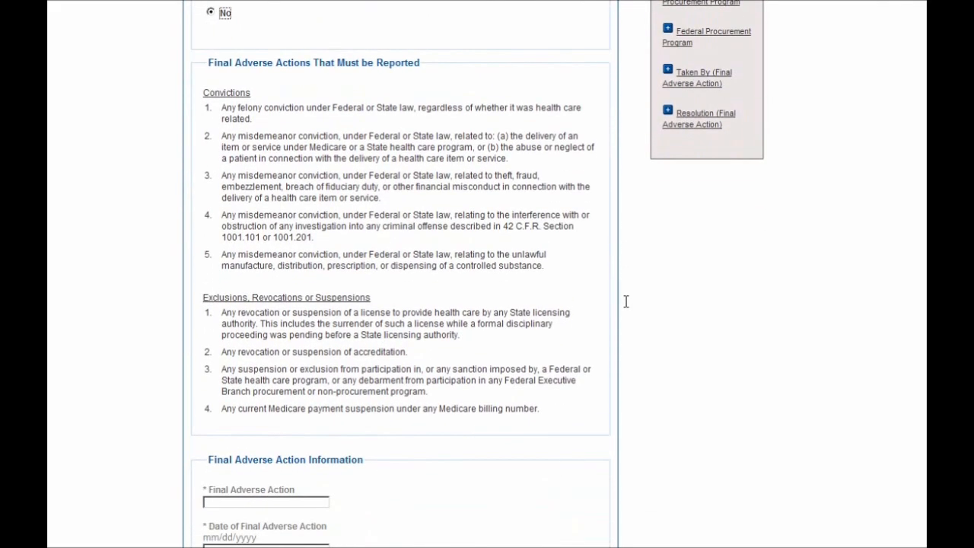
{"action": "scroll", "coordinate": [626, 301], "scroll_direction": "down", "scroll_amount": 3}
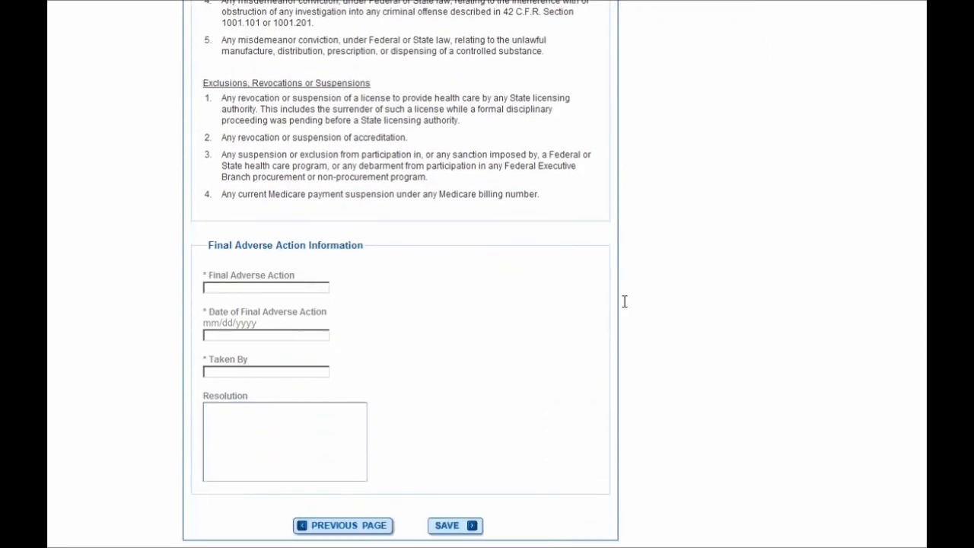
{"action": "left_click", "coordinate": [462, 527]}
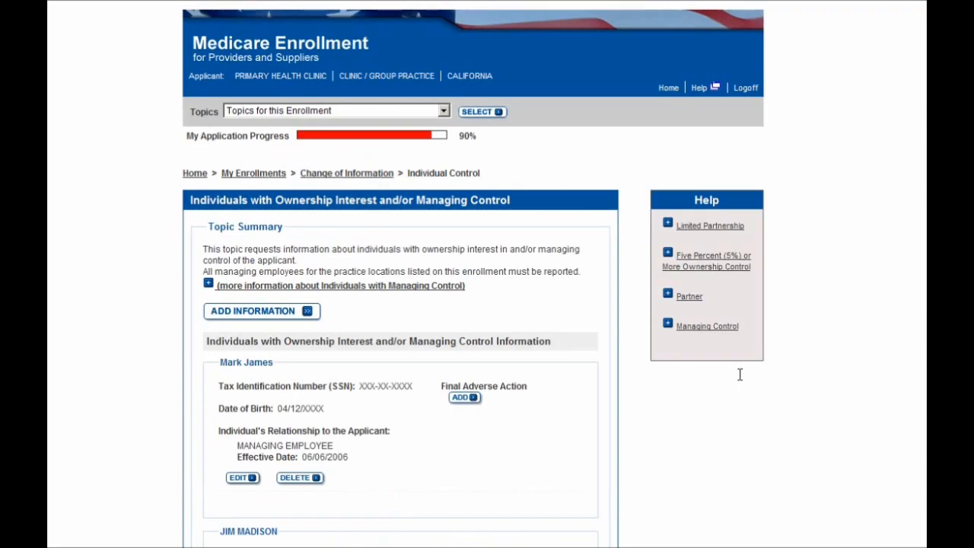
Review the new managing employee in the ownership summary and run the enrollment error check.
{"action": "scroll", "coordinate": [740, 374], "scroll_direction": "down", "scroll_amount": 2}
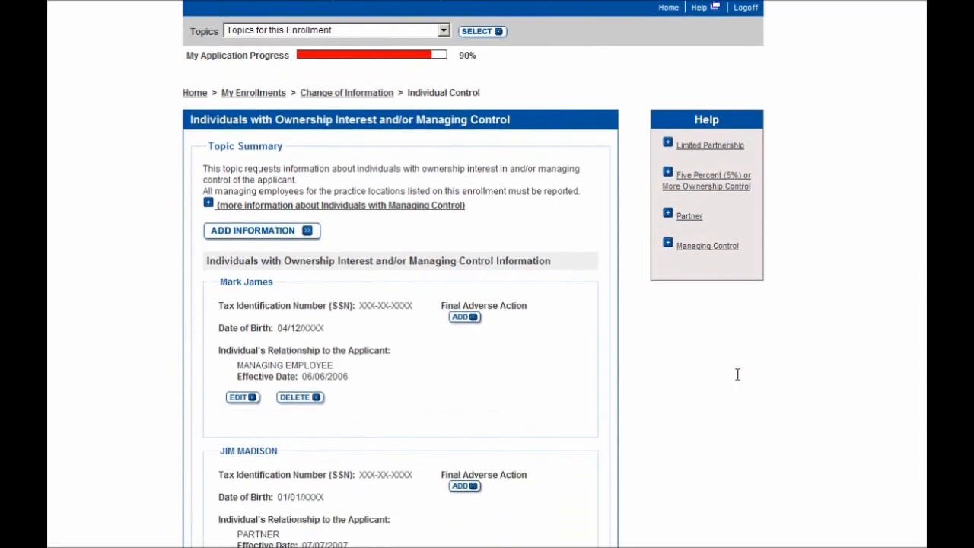
{"action": "scroll", "coordinate": [737, 375], "scroll_direction": "down", "scroll_amount": 1}
{"action": "scroll", "coordinate": [738, 374], "scroll_direction": "down", "scroll_amount": 1}
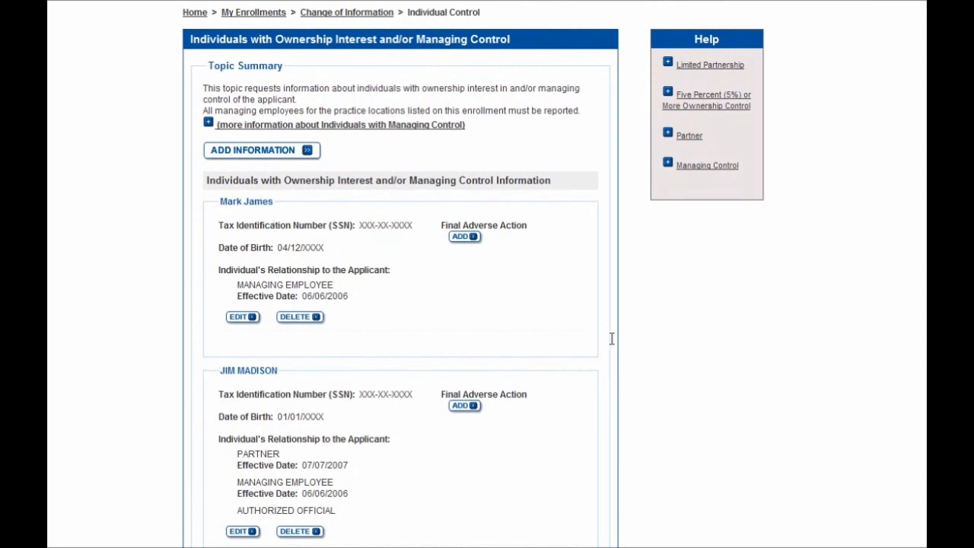
{"action": "scroll", "coordinate": [611, 339], "scroll_direction": "down", "scroll_amount": 2}
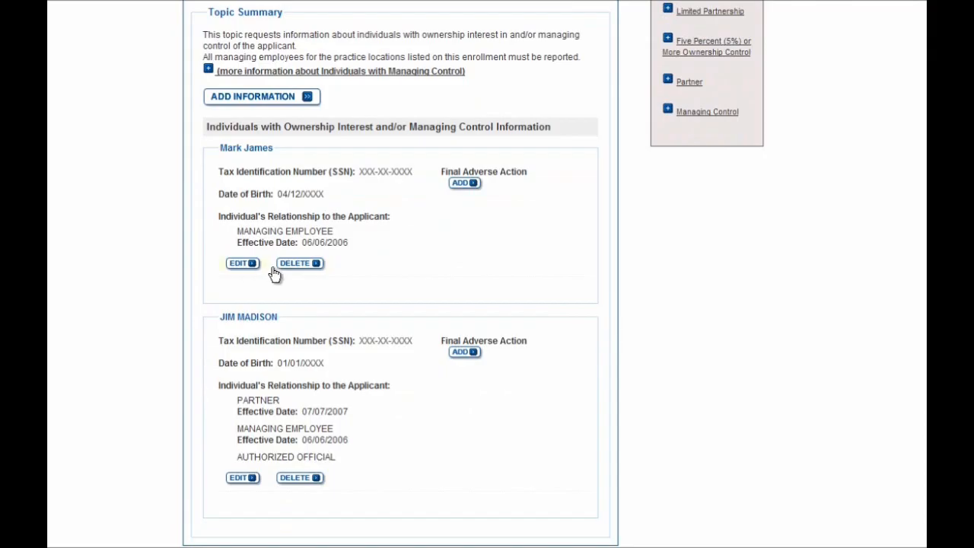
{"action": "scroll", "coordinate": [600, 300], "scroll_direction": "down", "scroll_amount": 2}
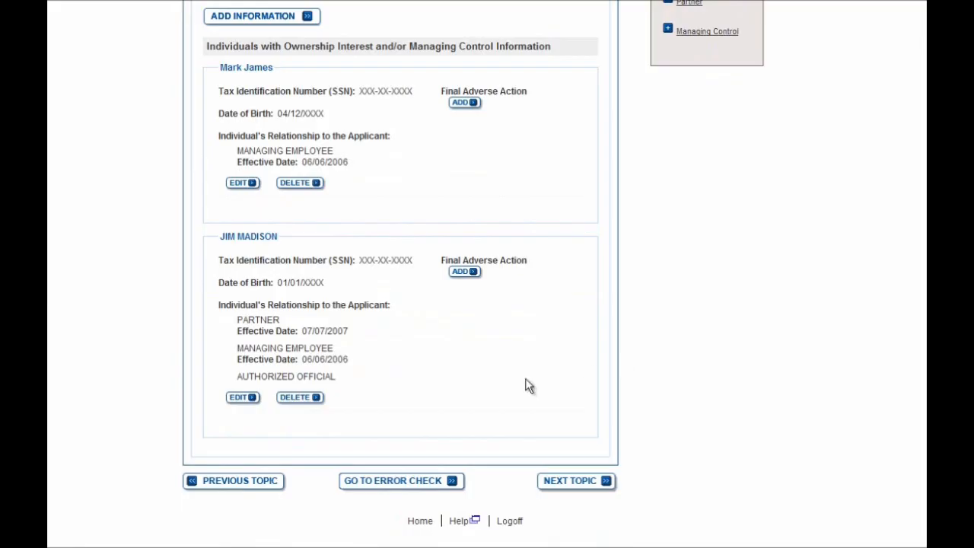
{"action": "left_click", "coordinate": [426, 481]}
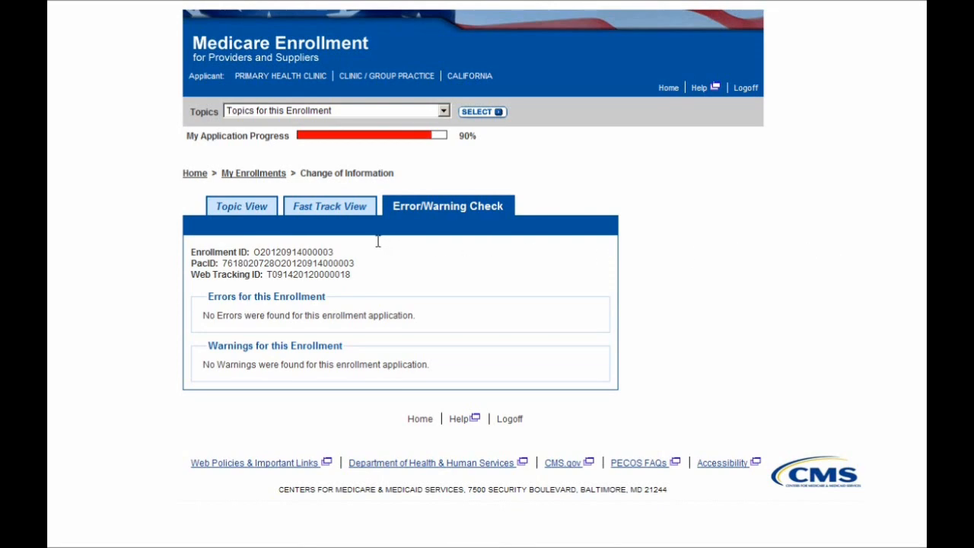
{"action": "left_click", "coordinate": [254, 209]}
{"action": "scroll", "coordinate": [739, 275], "scroll_direction": "down", "scroll_amount": 2}
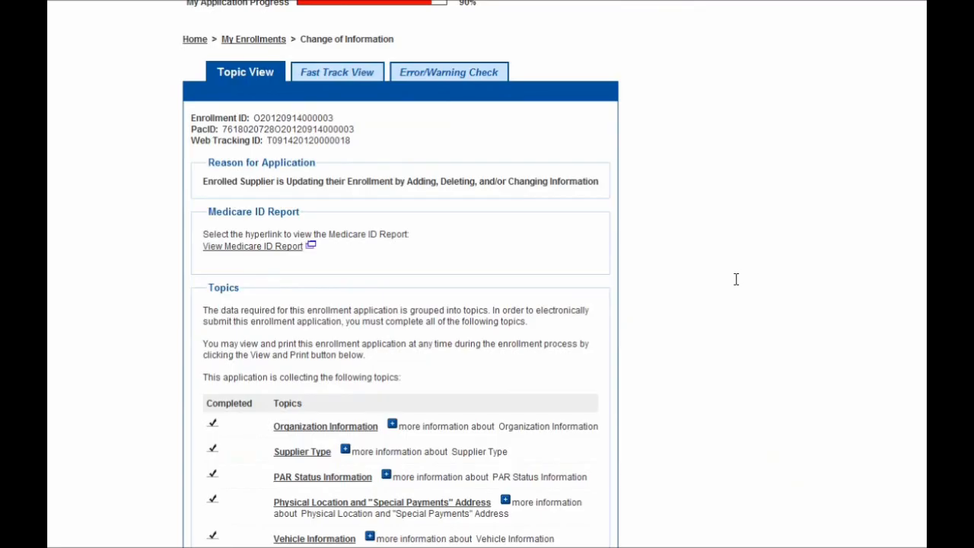
{"action": "scroll", "coordinate": [737, 278], "scroll_direction": "down", "scroll_amount": 2}
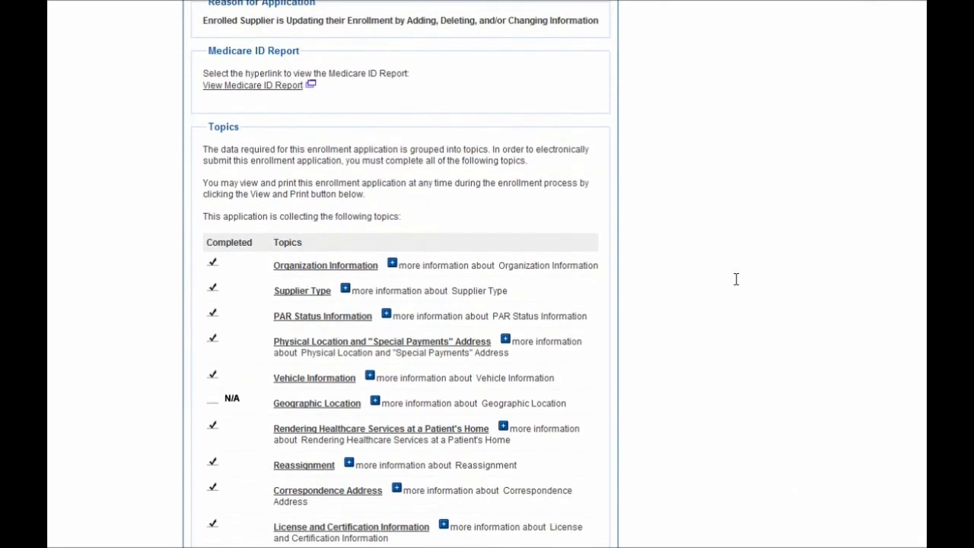
{"action": "scroll", "coordinate": [736, 280], "scroll_direction": "down", "scroll_amount": 2}
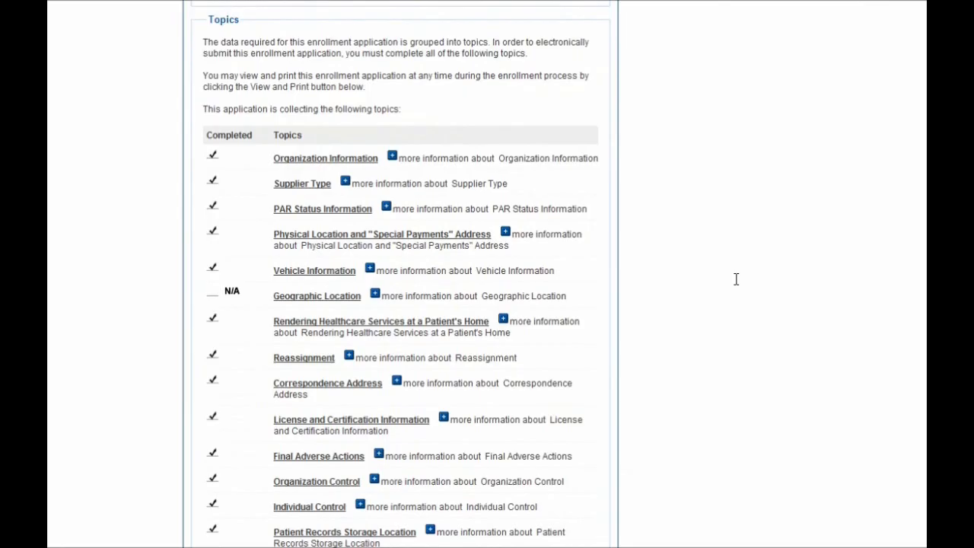
{"action": "scroll", "coordinate": [736, 279], "scroll_direction": "down", "scroll_amount": 1}
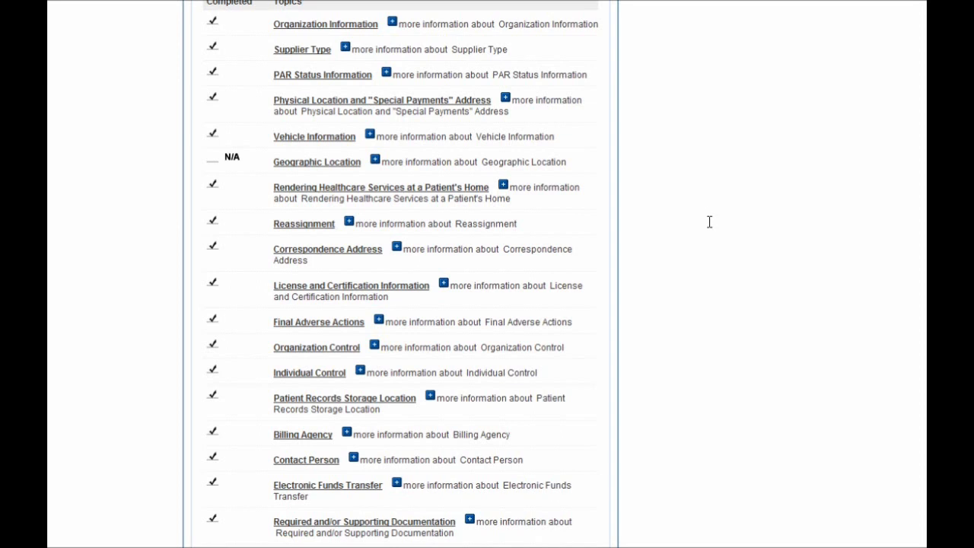
{"action": "scroll", "coordinate": [709, 222], "scroll_direction": "down", "scroll_amount": 1}
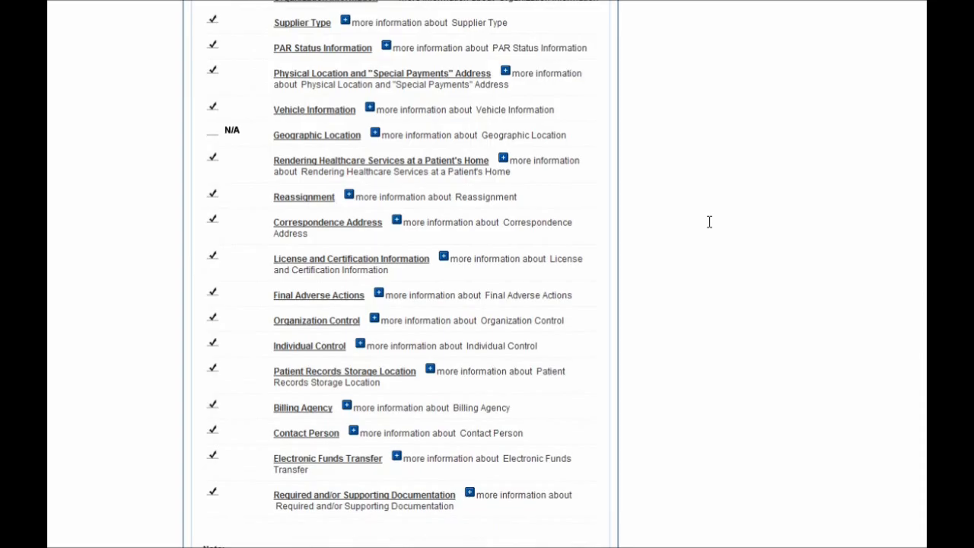
{"action": "scroll", "coordinate": [708, 221], "scroll_direction": "down", "scroll_amount": 5}
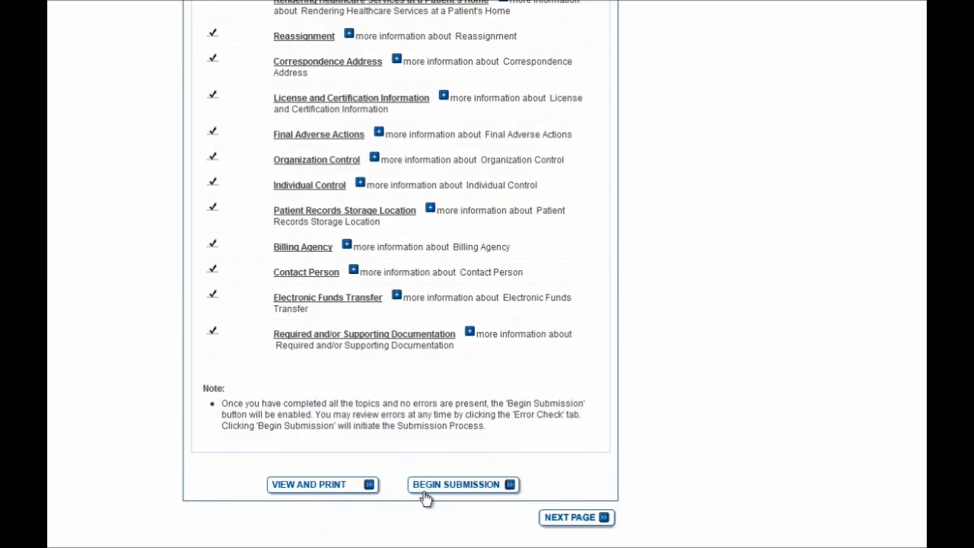
Begin submission and choose to sign the application electronically.
{"action": "left_click", "coordinate": [470, 493]}
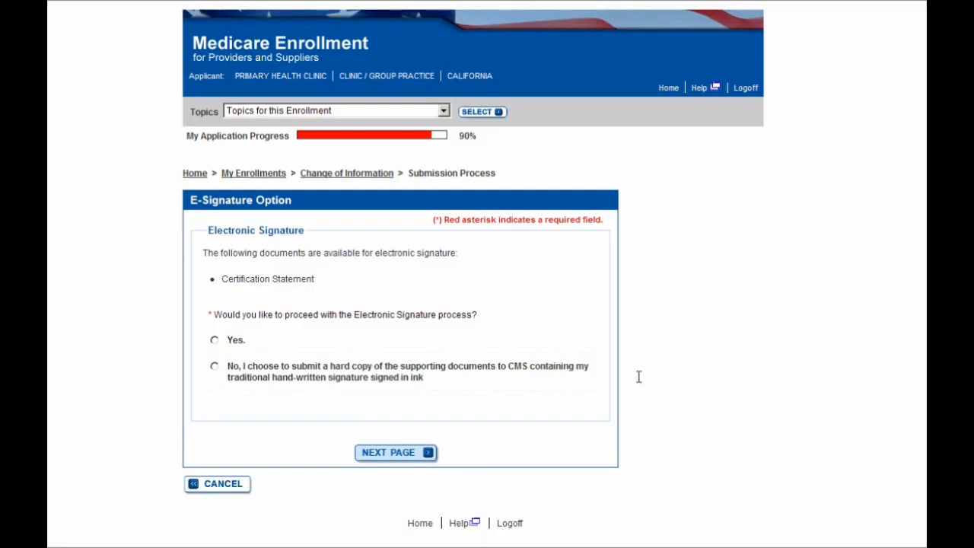
{"action": "left_click", "coordinate": [237, 346]}
Choose and apply the organization's authorized signer for e-signature, then enter and confirm their e-mail address.
{"action": "left_click", "coordinate": [377, 461]}
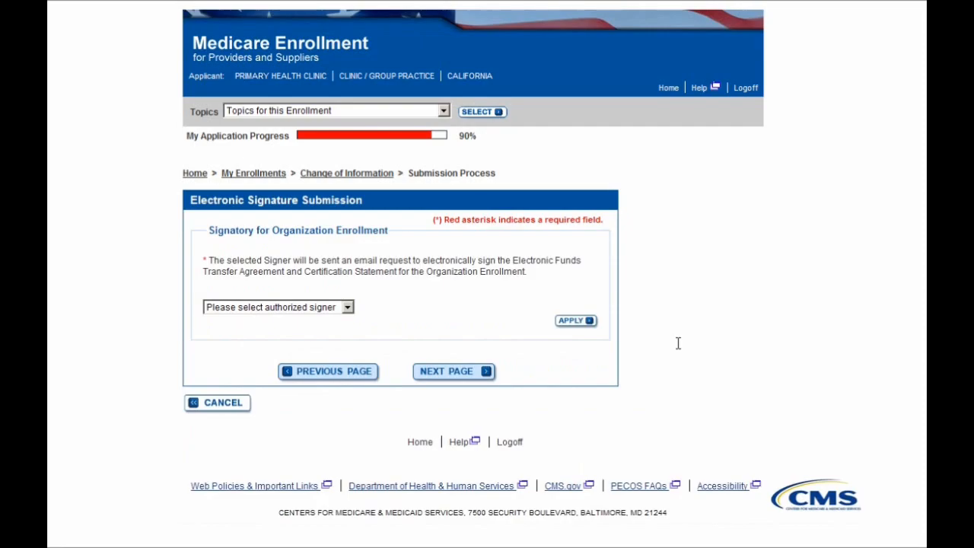
{"action": "left_click", "coordinate": [334, 308]}
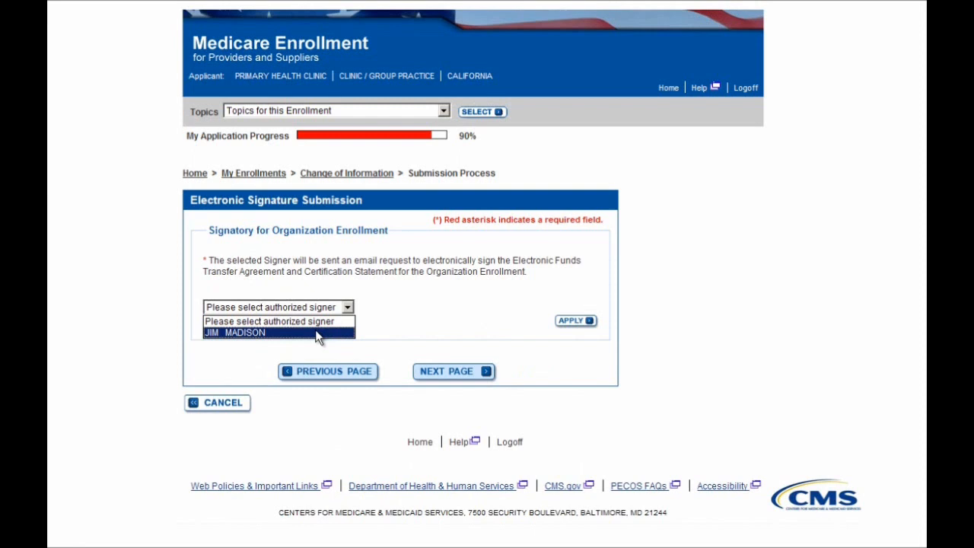
{"action": "left_click", "coordinate": [316, 332]}
{"action": "left_click", "coordinate": [417, 337]}
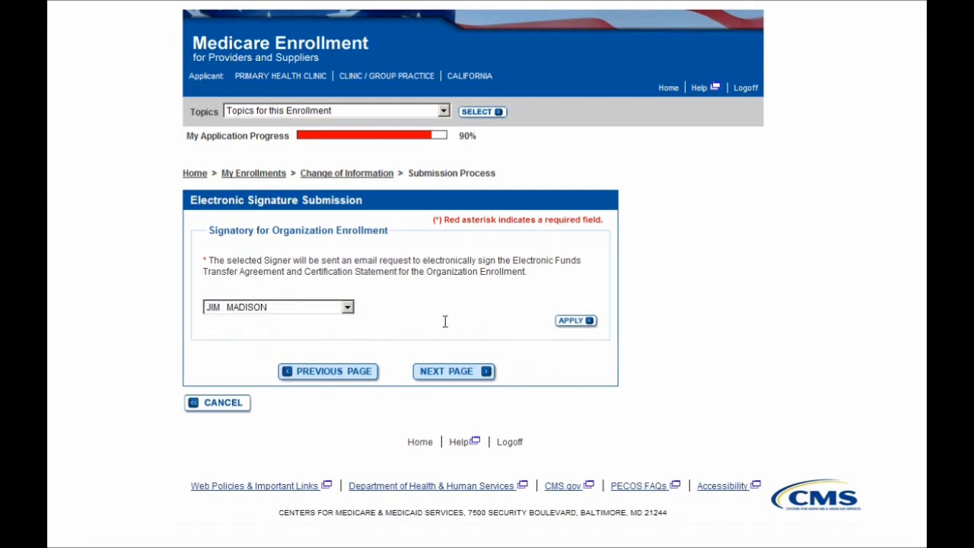
{"action": "left_click", "coordinate": [570, 322]}
{"action": "left_click", "coordinate": [279, 343]}
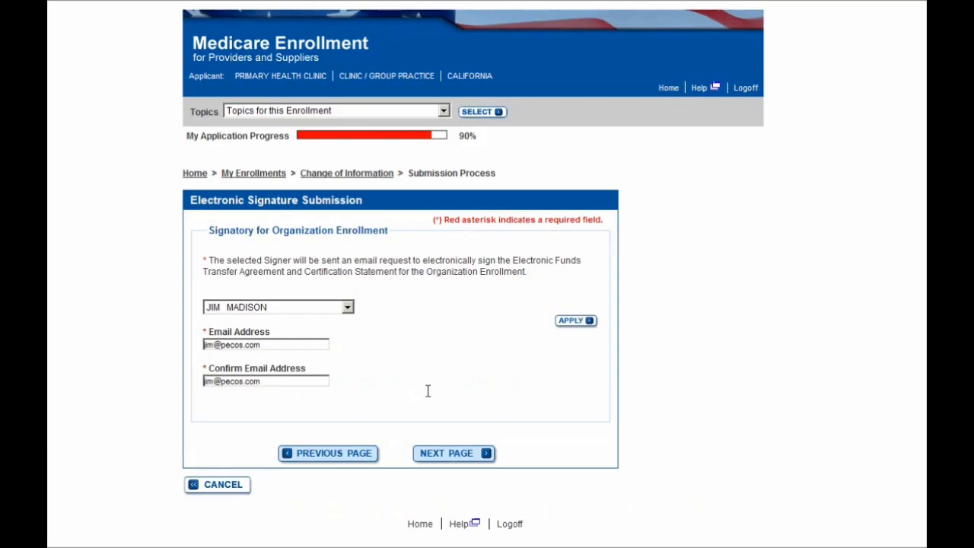
{"action": "left_click", "coordinate": [440, 459]}
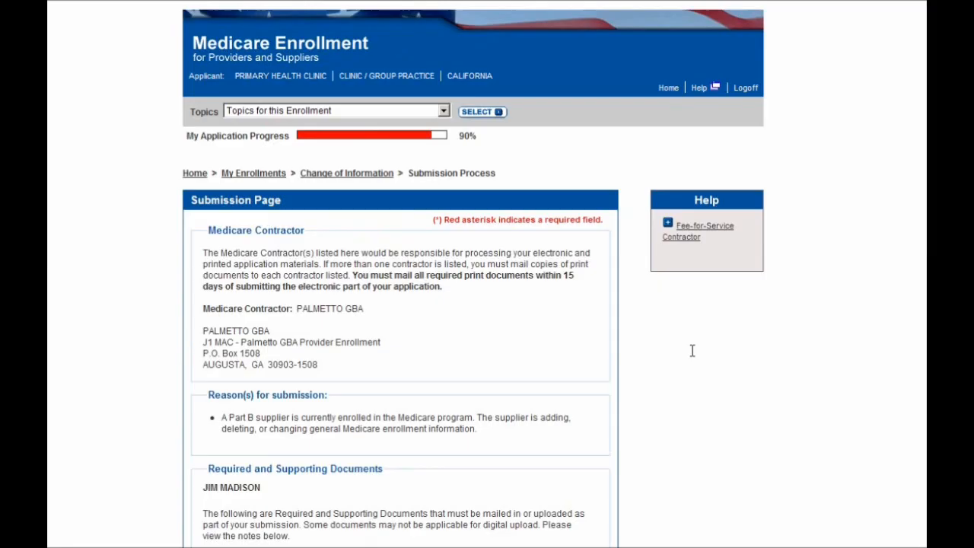
Review the Palmetto GBA contractor, reasons and uploaded CMS-460 document, then complete the submission.
{"action": "scroll", "coordinate": [678, 357], "scroll_direction": "down", "scroll_amount": 1}
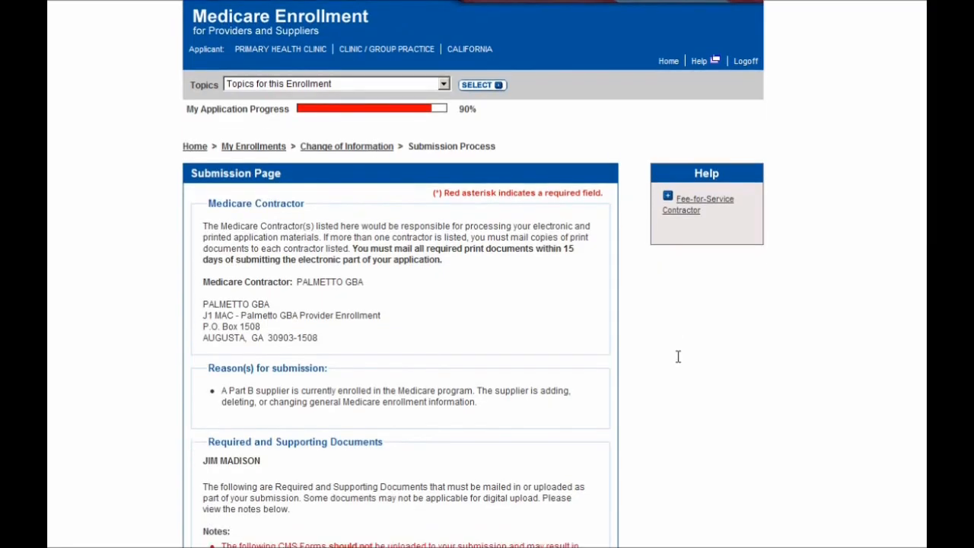
{"action": "scroll", "coordinate": [678, 357], "scroll_direction": "down", "scroll_amount": 1}
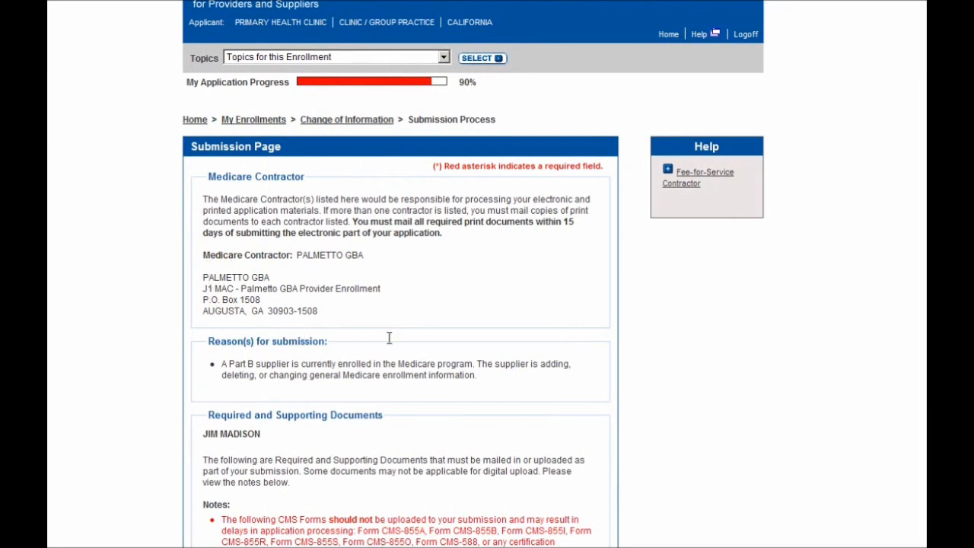
{"action": "scroll", "coordinate": [548, 303], "scroll_direction": "down", "scroll_amount": 2}
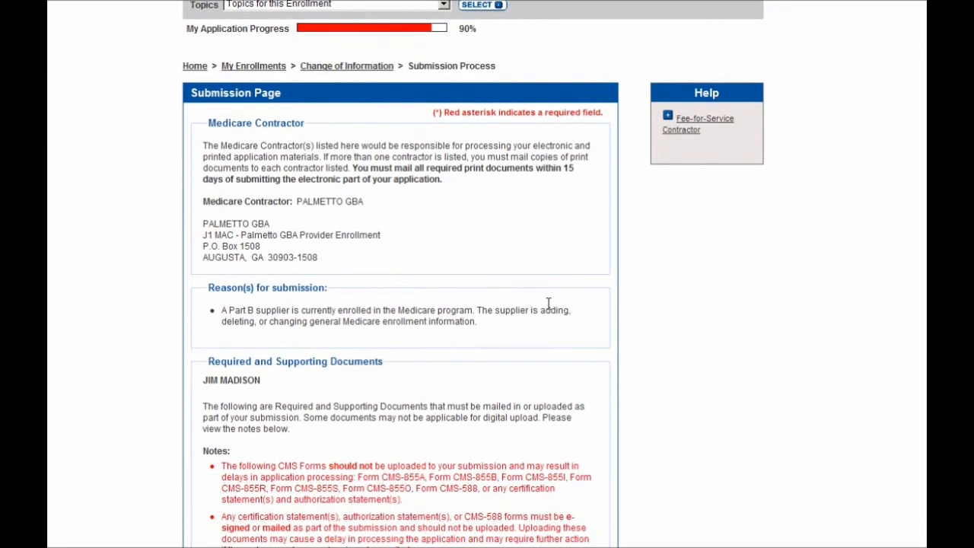
{"action": "scroll", "coordinate": [548, 302], "scroll_direction": "down", "scroll_amount": 4}
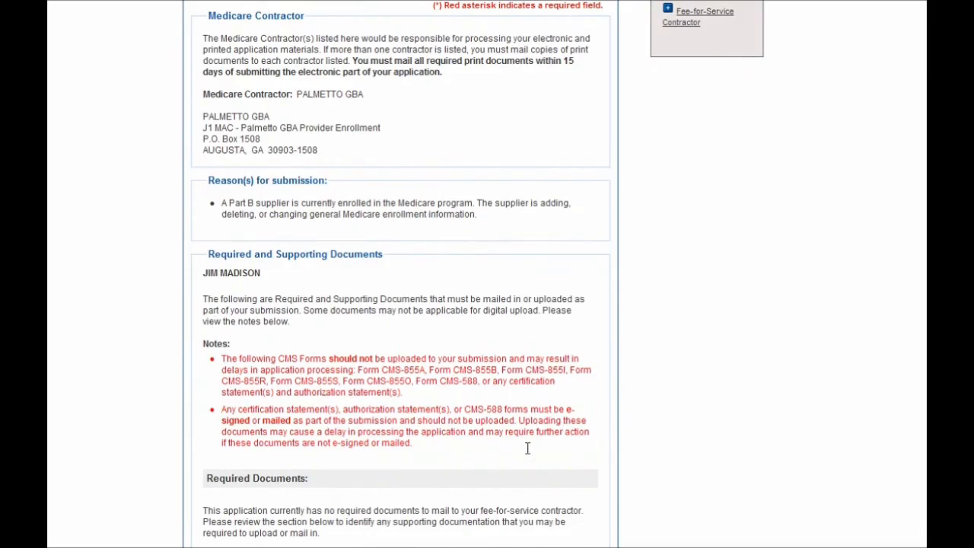
{"action": "scroll", "coordinate": [634, 399], "scroll_direction": "down", "scroll_amount": 1}
{"action": "scroll", "coordinate": [633, 400], "scroll_direction": "down", "scroll_amount": 1}
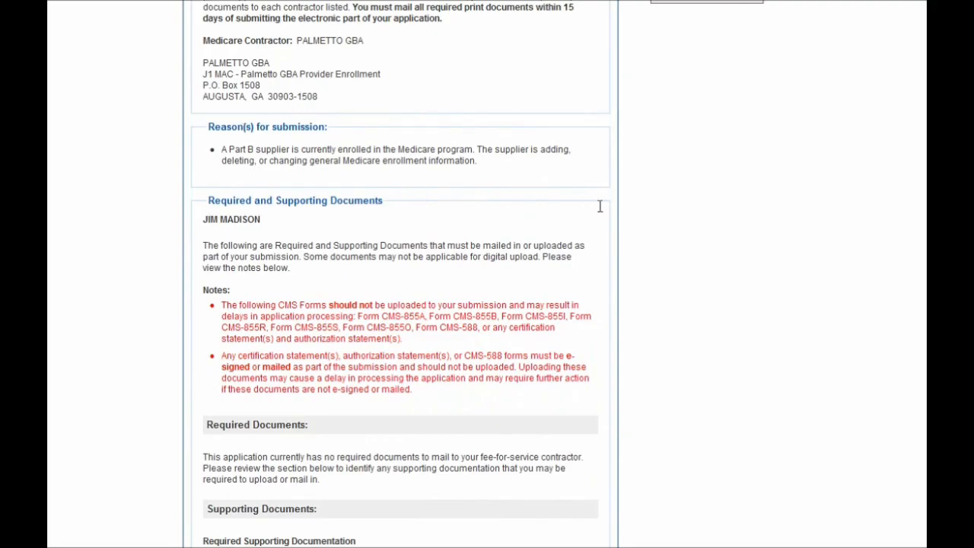
{"action": "scroll", "coordinate": [600, 207], "scroll_direction": "down", "scroll_amount": 3}
{"action": "scroll", "coordinate": [599, 207], "scroll_direction": "down", "scroll_amount": 4}
{"action": "scroll", "coordinate": [599, 206], "scroll_direction": "down", "scroll_amount": 10}
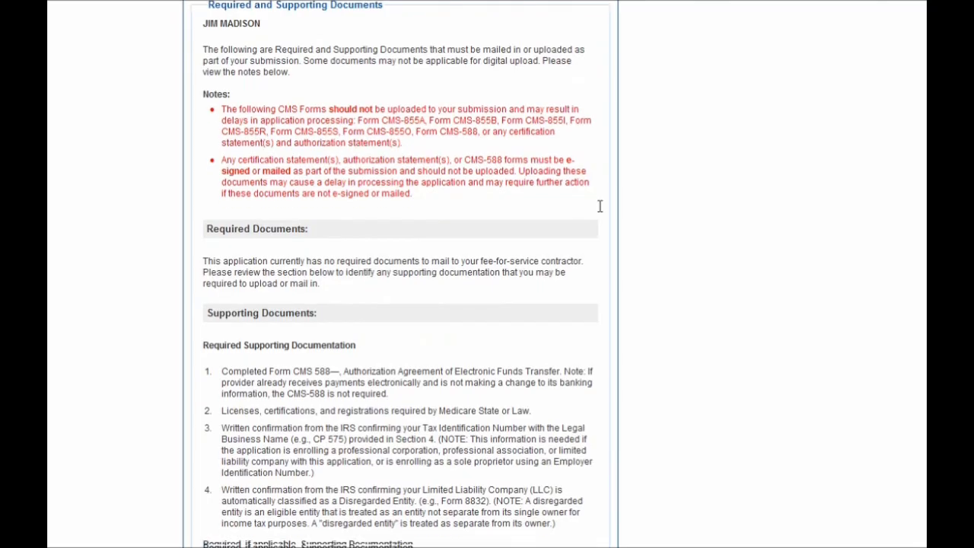
{"action": "scroll", "coordinate": [600, 206], "scroll_direction": "down", "scroll_amount": 6}
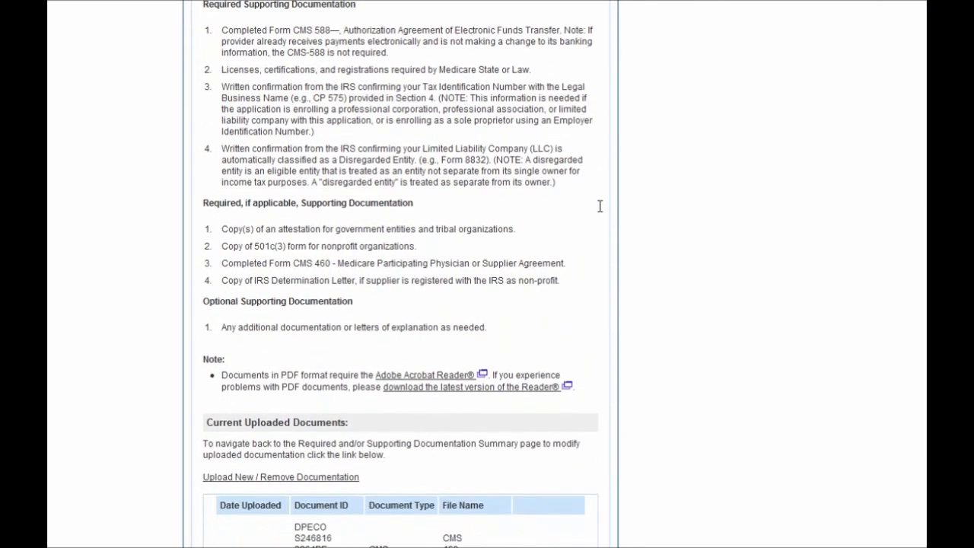
{"action": "scroll", "coordinate": [658, 311], "scroll_direction": "down", "scroll_amount": 1}
{"action": "scroll", "coordinate": [658, 310], "scroll_direction": "down", "scroll_amount": 2}
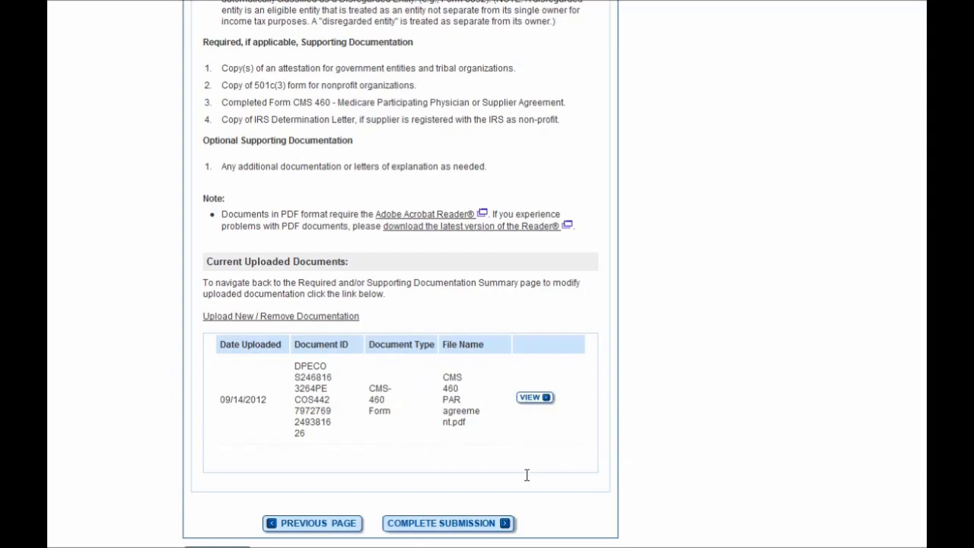
{"action": "scroll", "coordinate": [526, 474], "scroll_direction": "down", "scroll_amount": 1}
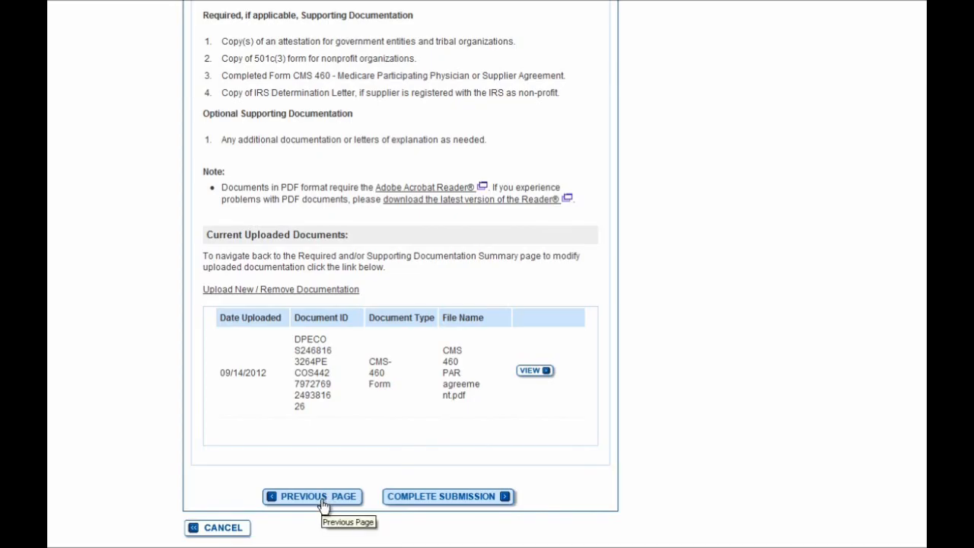
{"action": "left_click", "coordinate": [405, 507]}
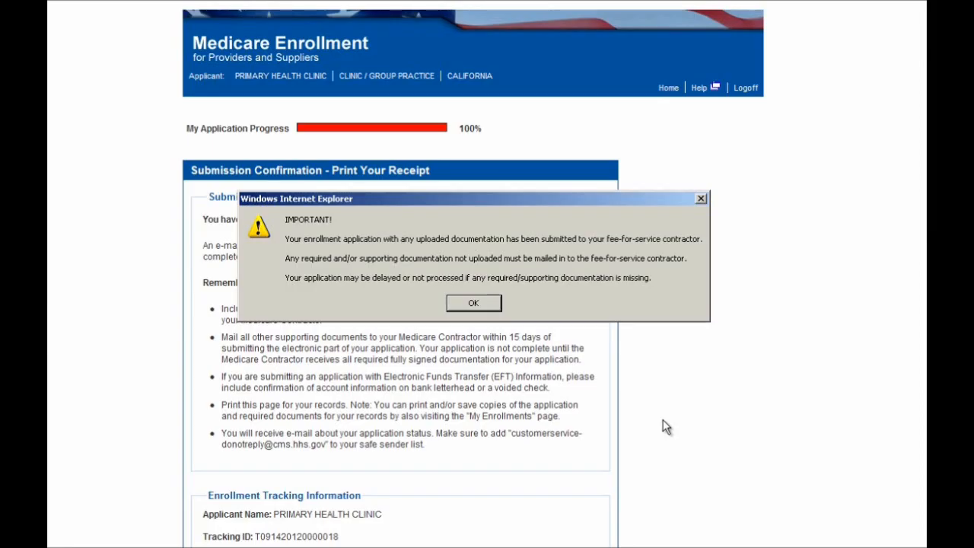
Dismiss the IMPORTANT alert and review the Submission Complete receipt dated 14-SEPTEMBER-2012.
{"action": "left_click", "coordinate": [489, 307]}
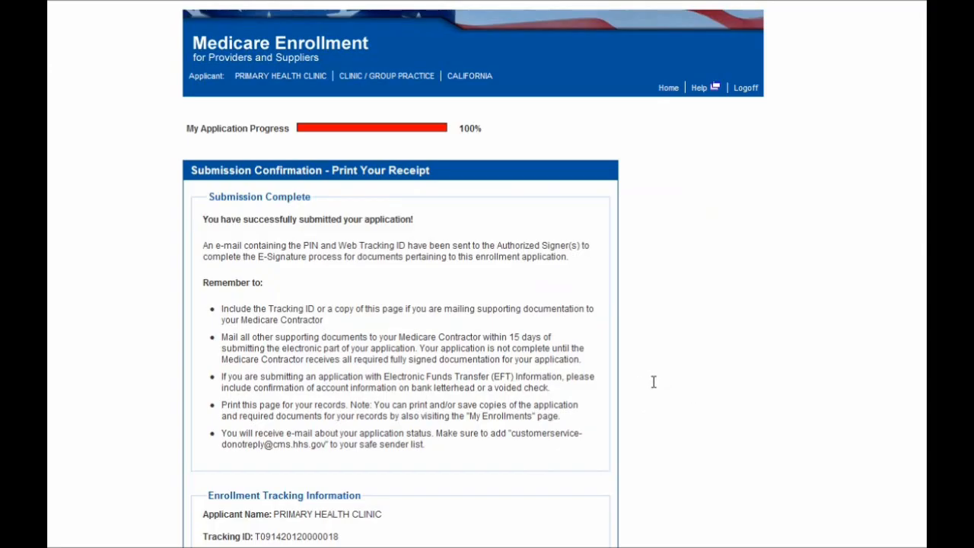
{"action": "scroll", "coordinate": [653, 381], "scroll_direction": "down", "scroll_amount": 1}
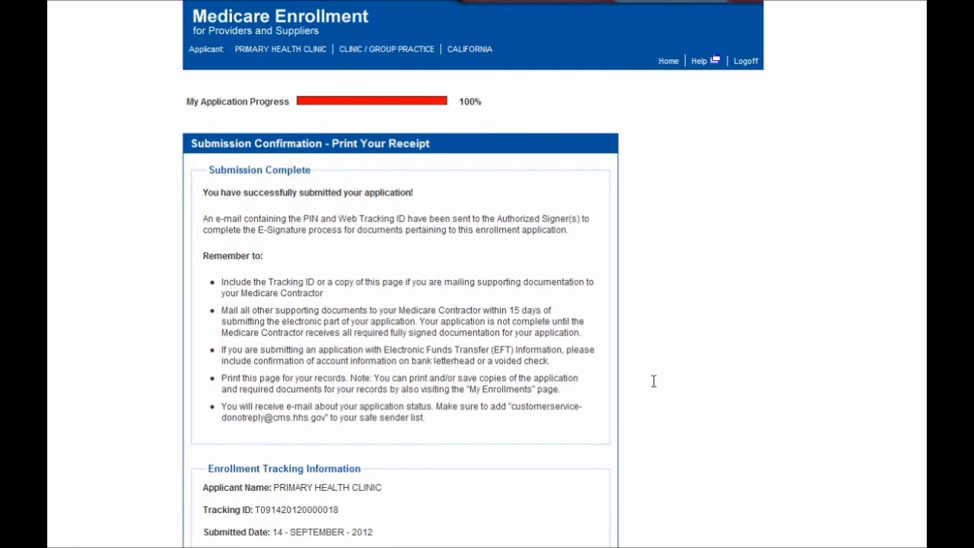